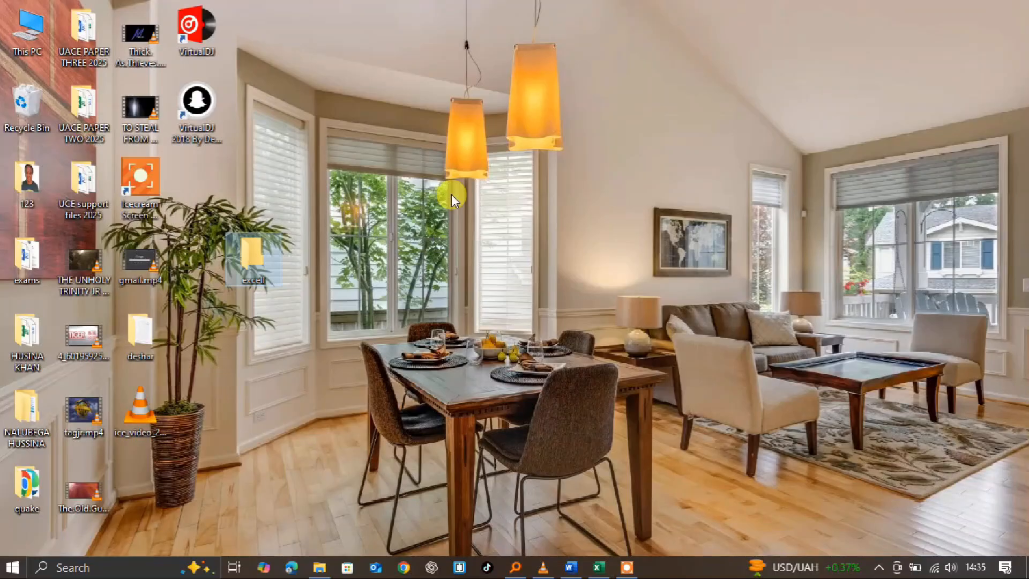
Step: Create a new Microsoft Excel worksheet named tutorial.xlsx inside the excell folder on the desktop
double_click(249, 249)
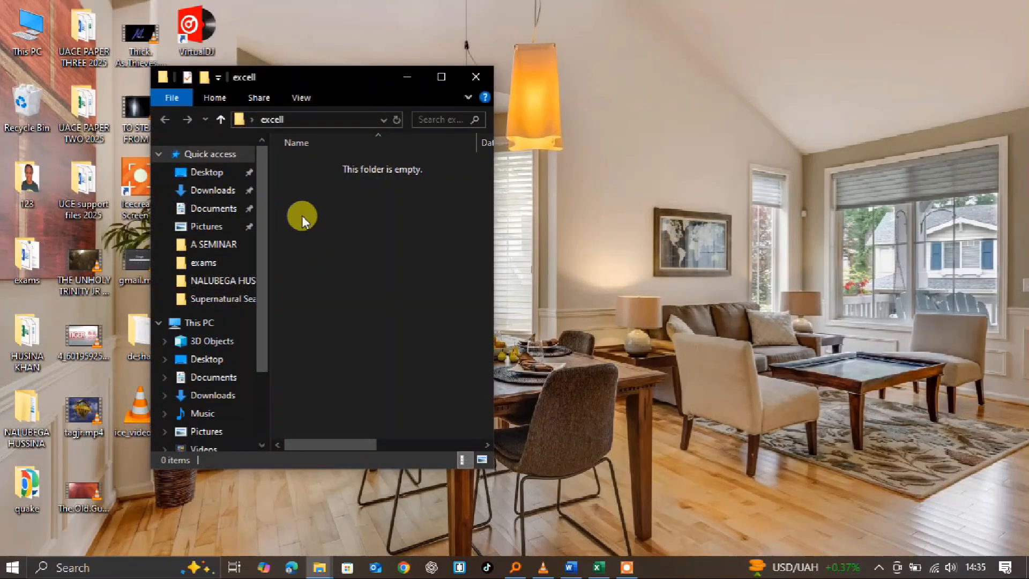
right_click(295, 186)
mouse_move(337, 382)
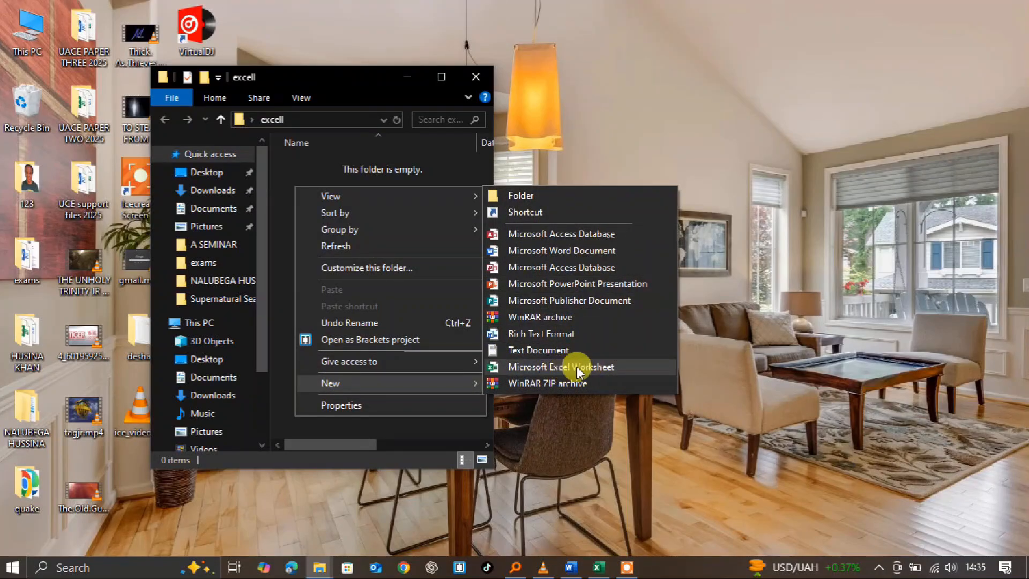
click(558, 368)
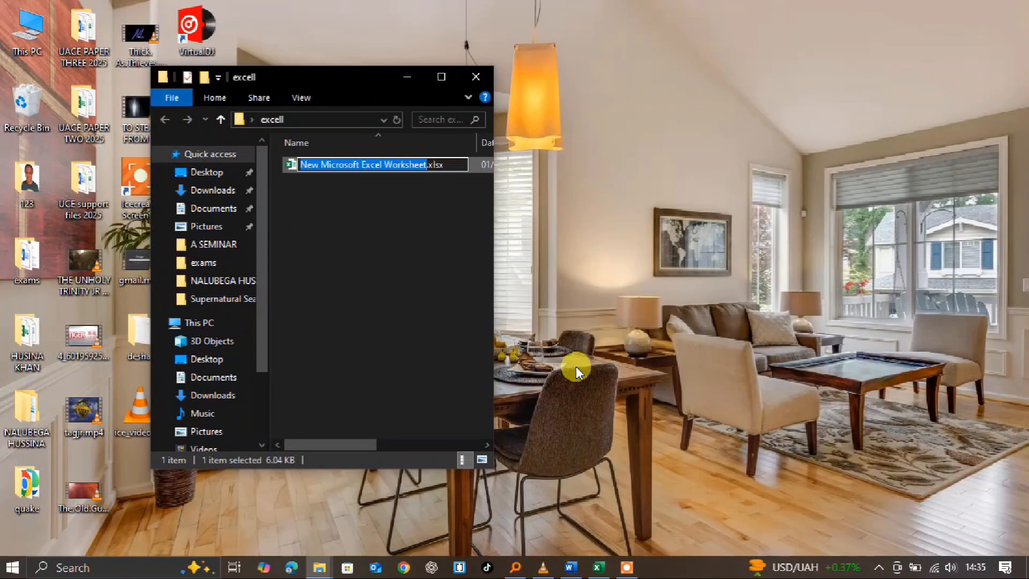
text(tut)
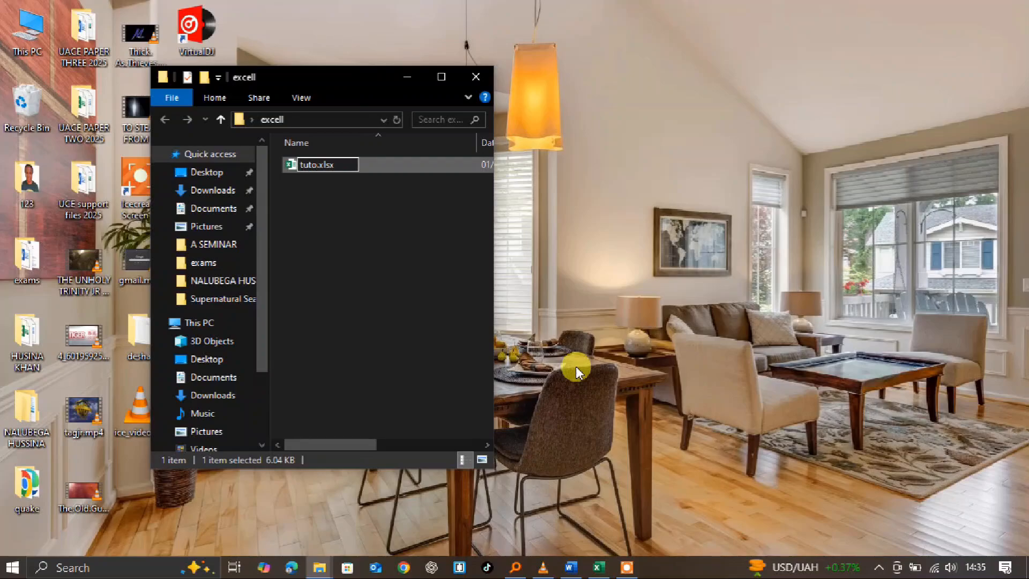
text(orial)
key(Return)
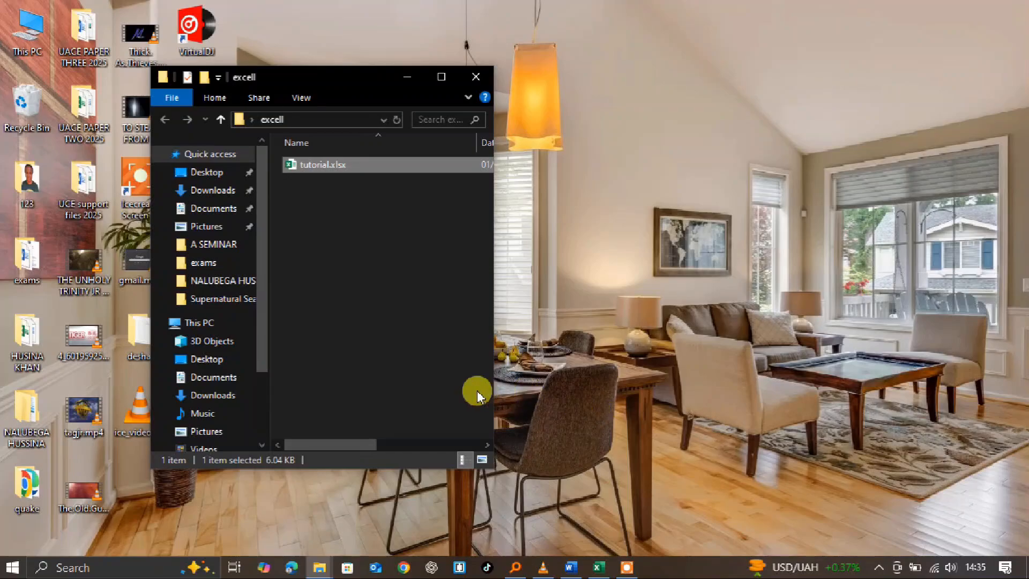
Step: Open the tutorial.xlsx workbook from the excell folder in Excel
click(318, 270)
click(313, 165)
click(313, 165)
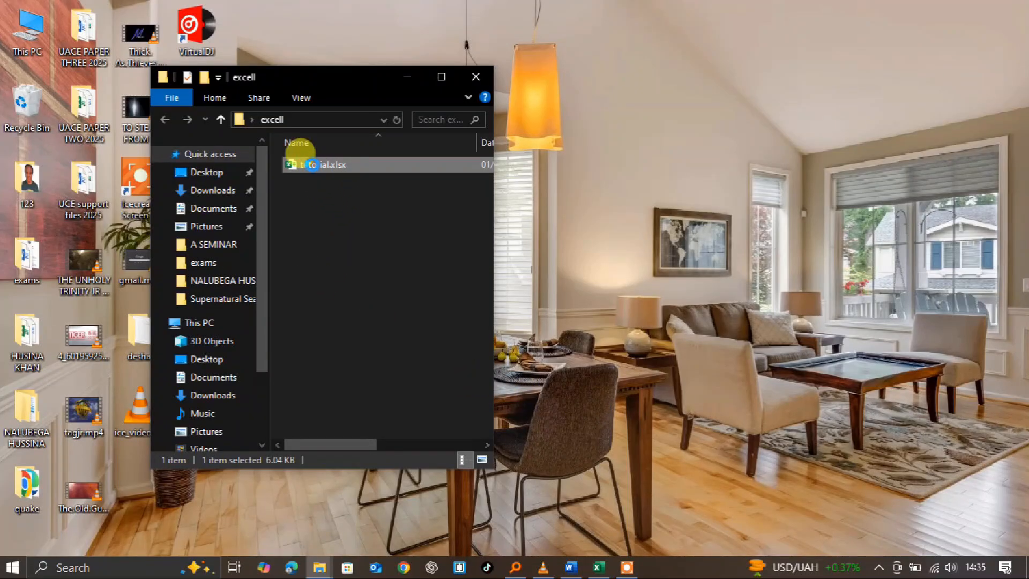
right_click(313, 165)
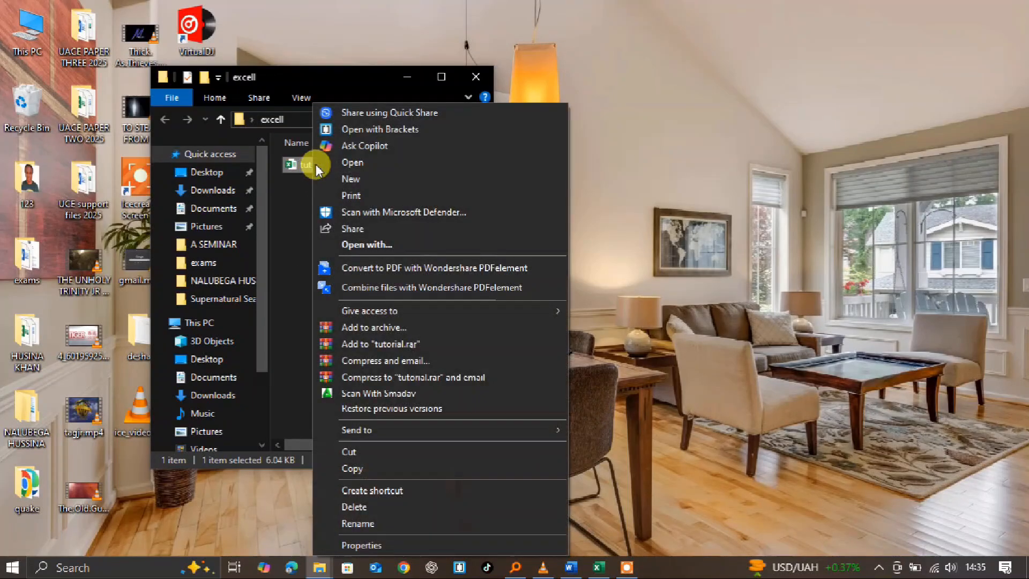
click(362, 168)
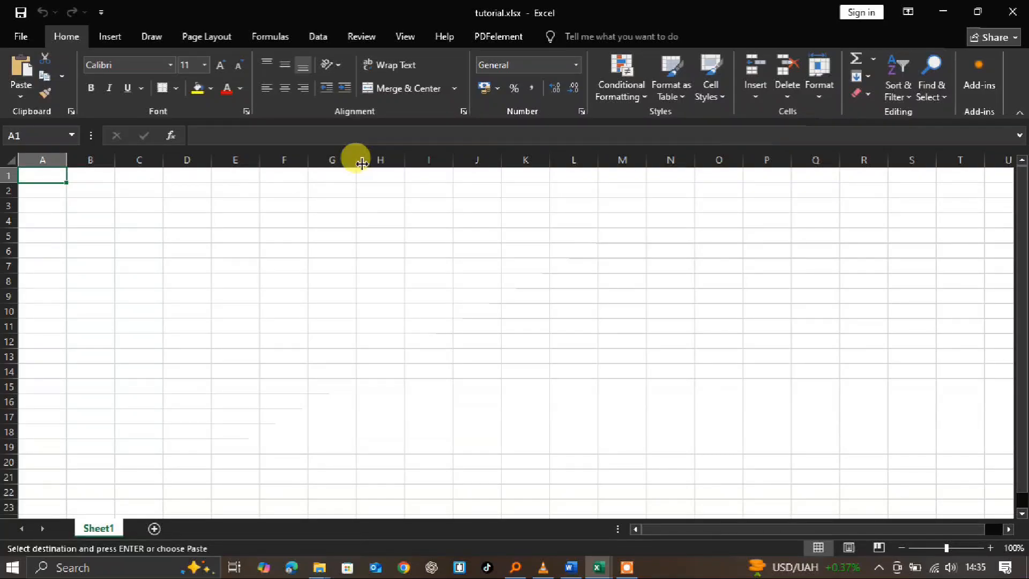
Step: Paste the copied student marks table at A1 and widen column A to fit its heading
key(ctrl+v)
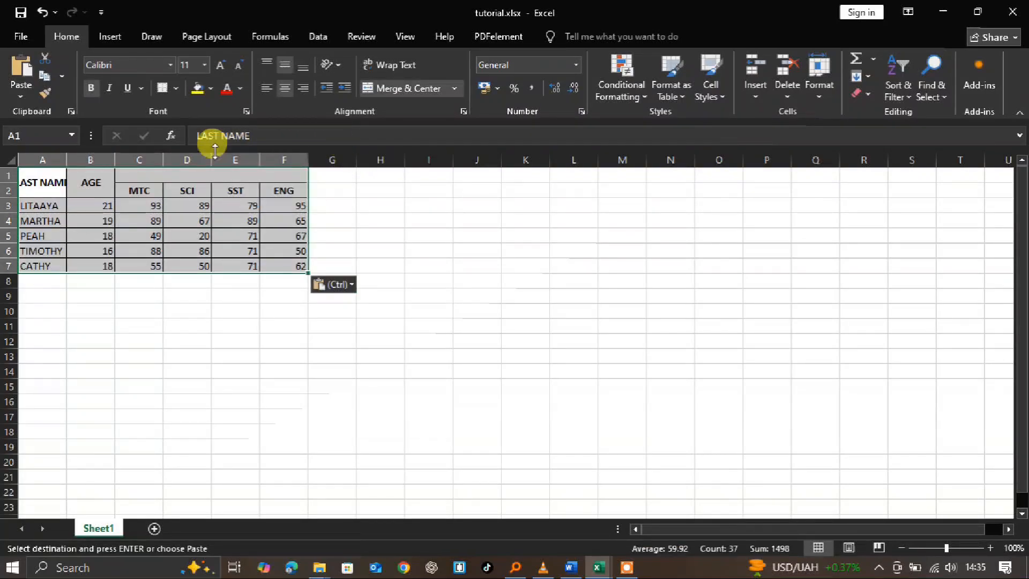
click(92, 280)
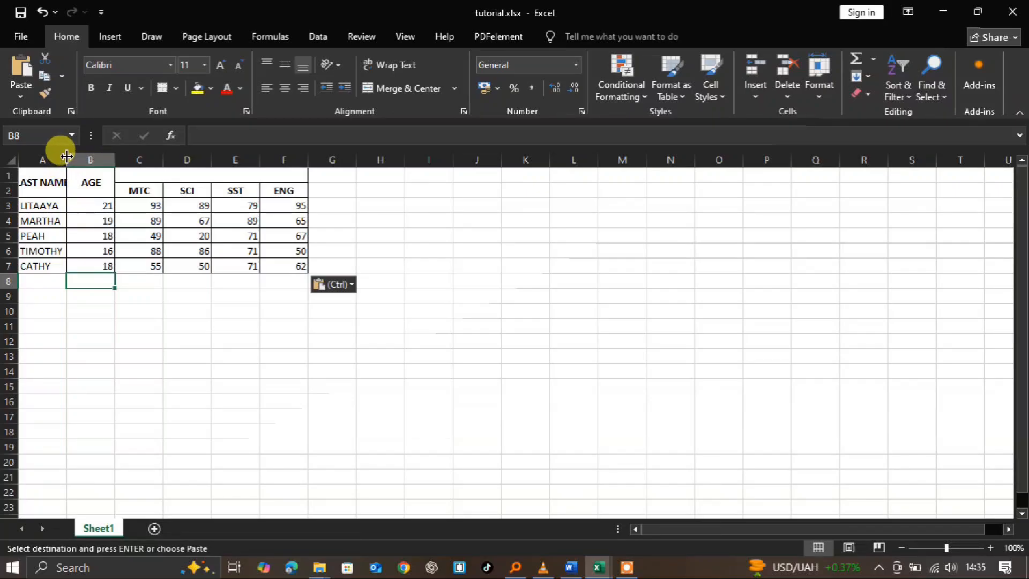
drag(66, 160, 91, 158)
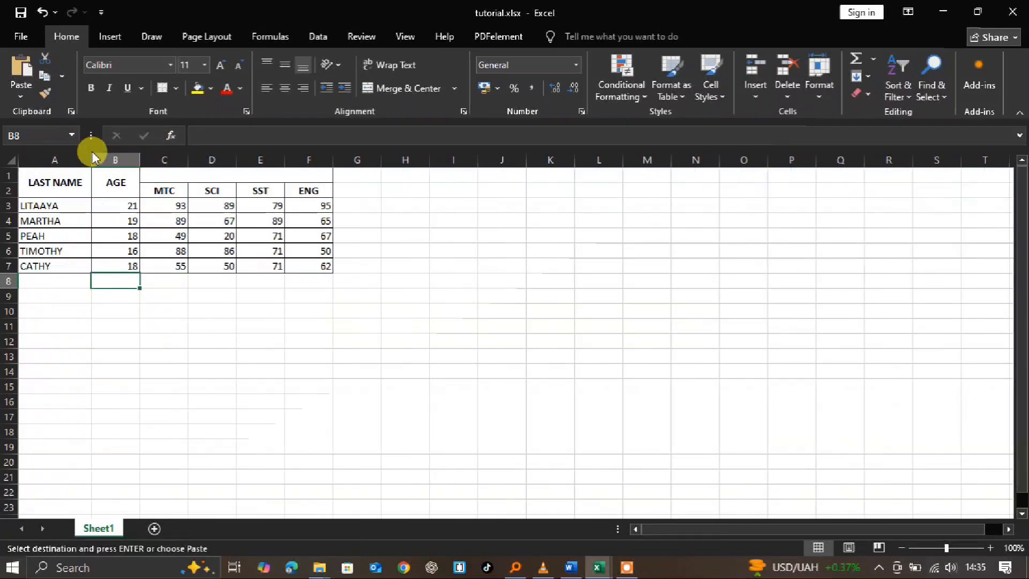
Step: Shorten the heading in A1 to NAME
double_click(48, 183)
key(BackSpace)
key(BackSpace)
key(BackSpace)
key(BackSpace)
key(BackSpace)
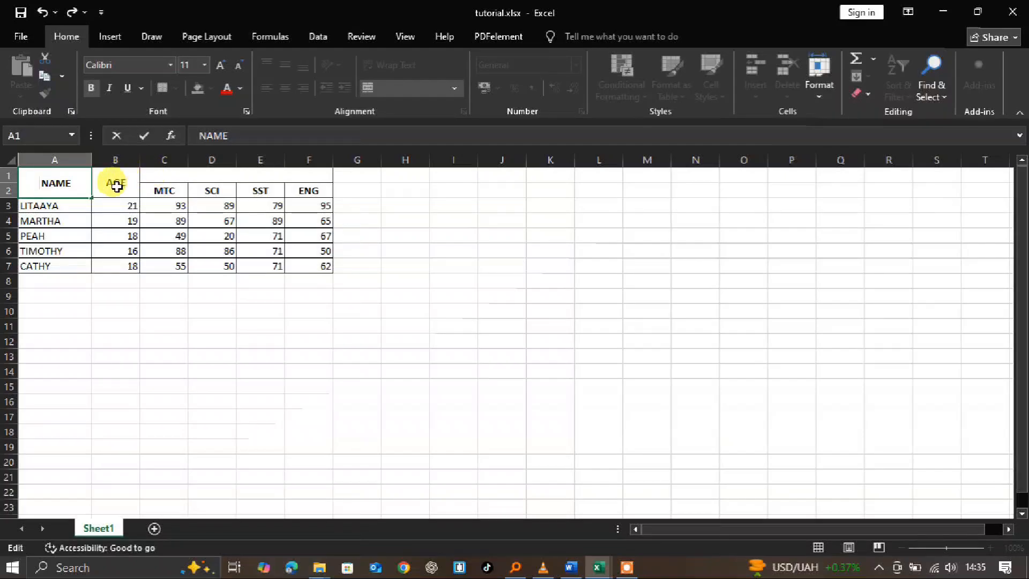
click(150, 188)
Step: Enter the heading SUBJECTS in the merged cell C1 above the four subject columns
click(195, 176)
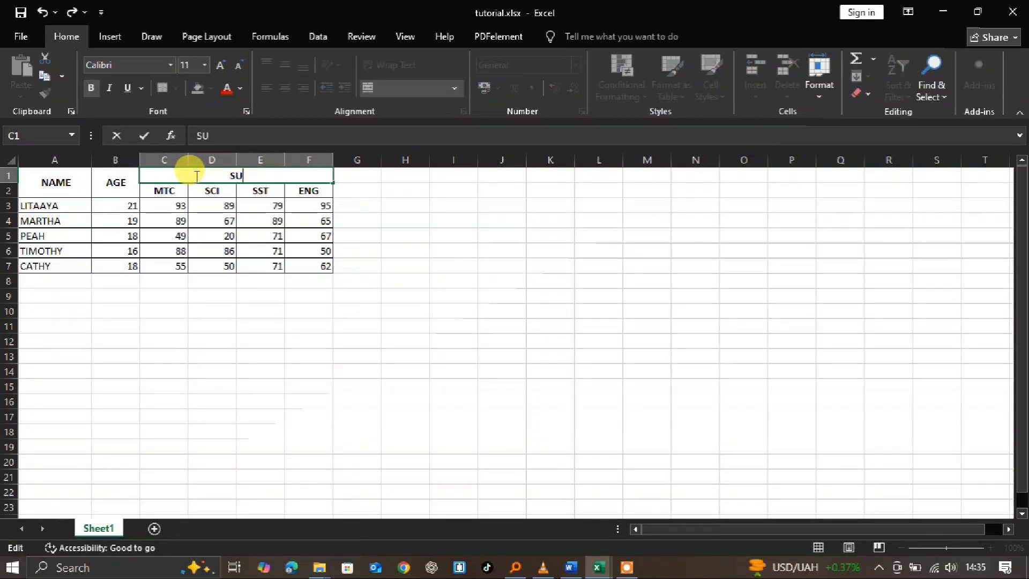
text(SUBJECTS)
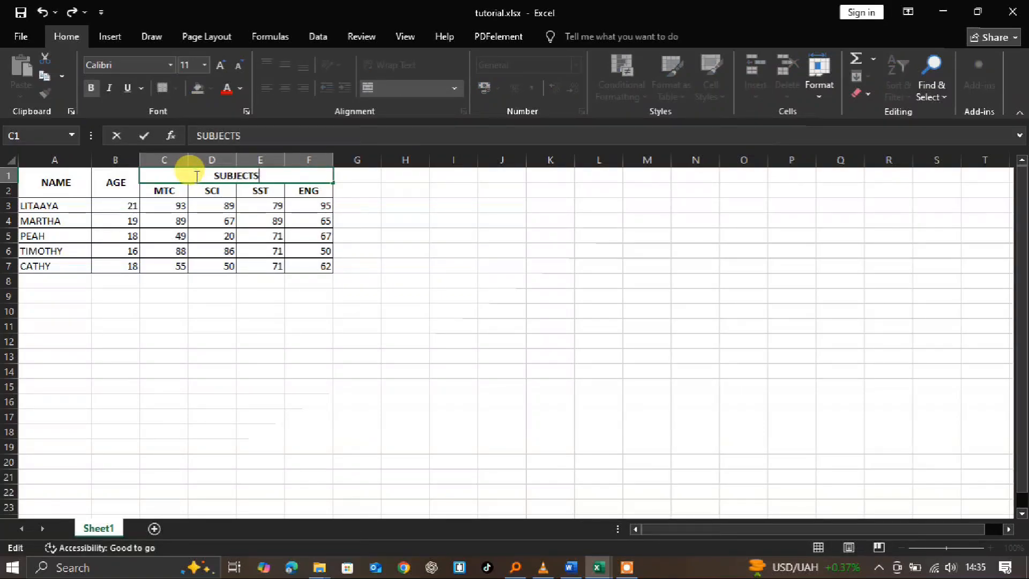
click(349, 189)
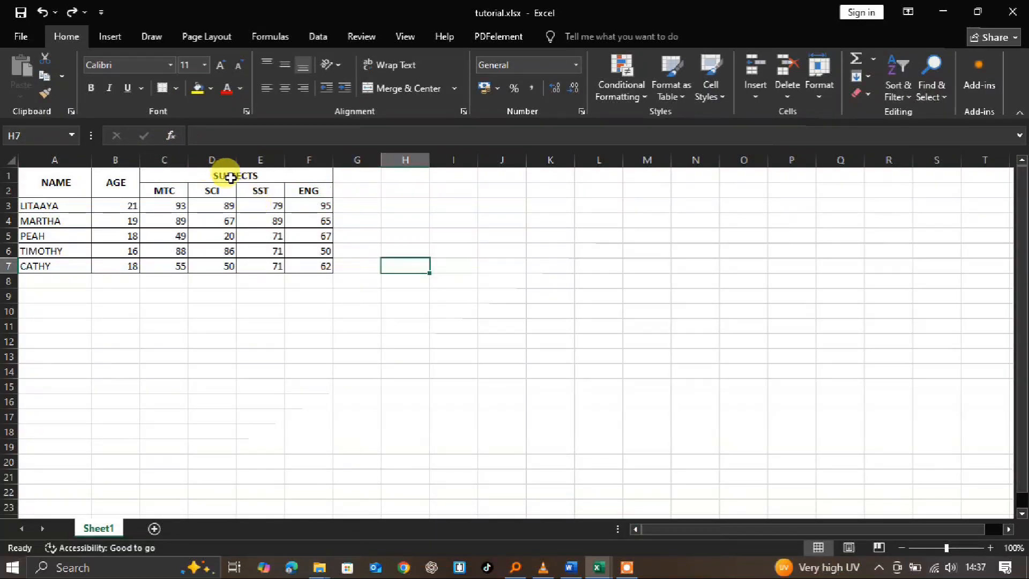
Step: Merge and center cells G1:J1 and enter the heading CALCULATION in them
drag(360, 180, 486, 174)
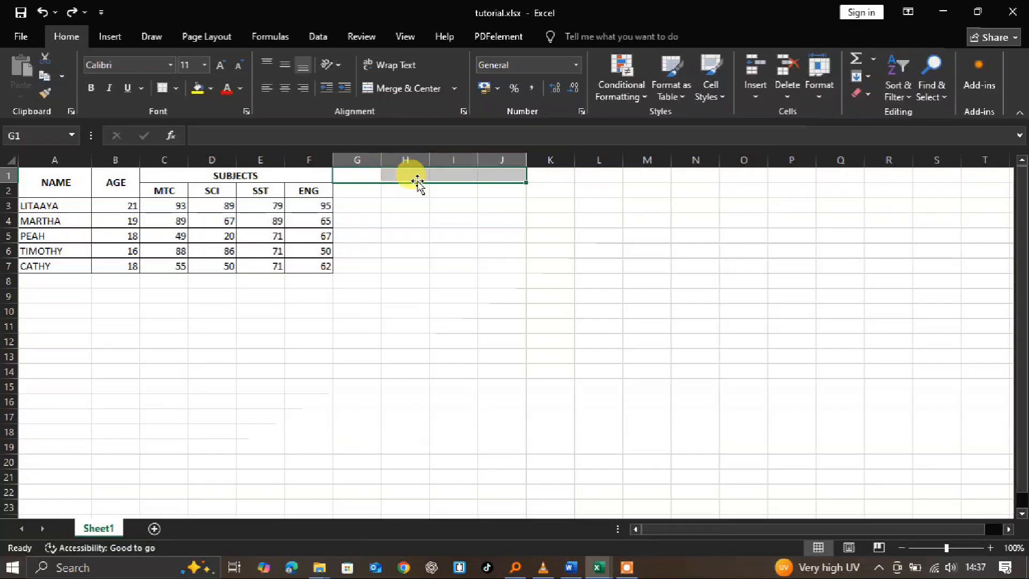
click(389, 98)
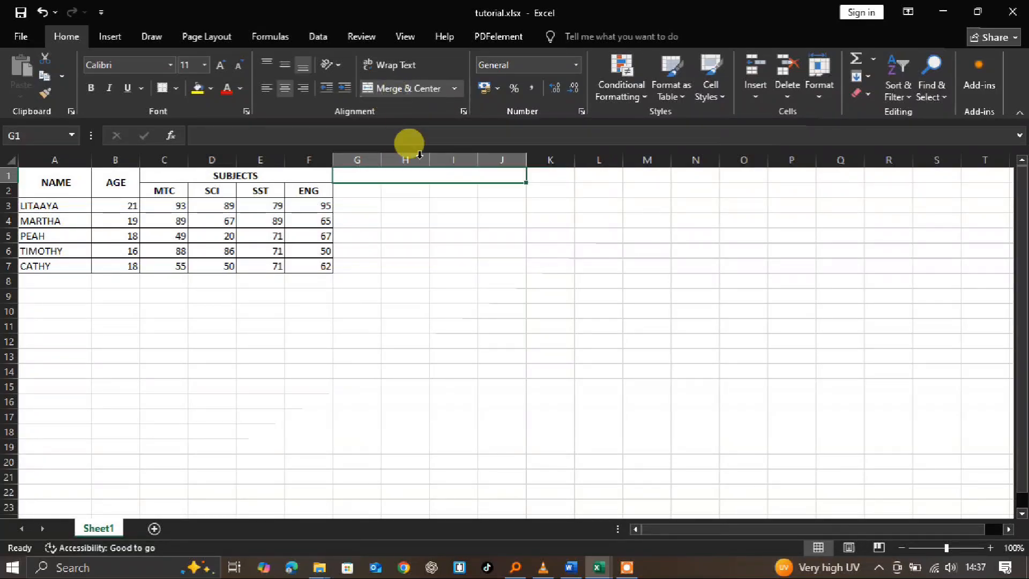
double_click(422, 178)
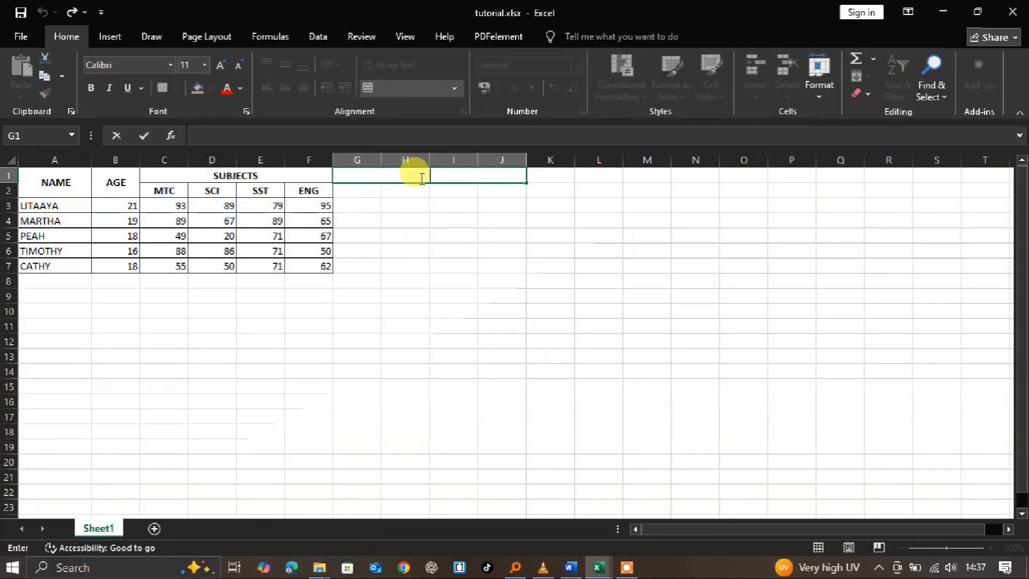
text(CALCULATION)
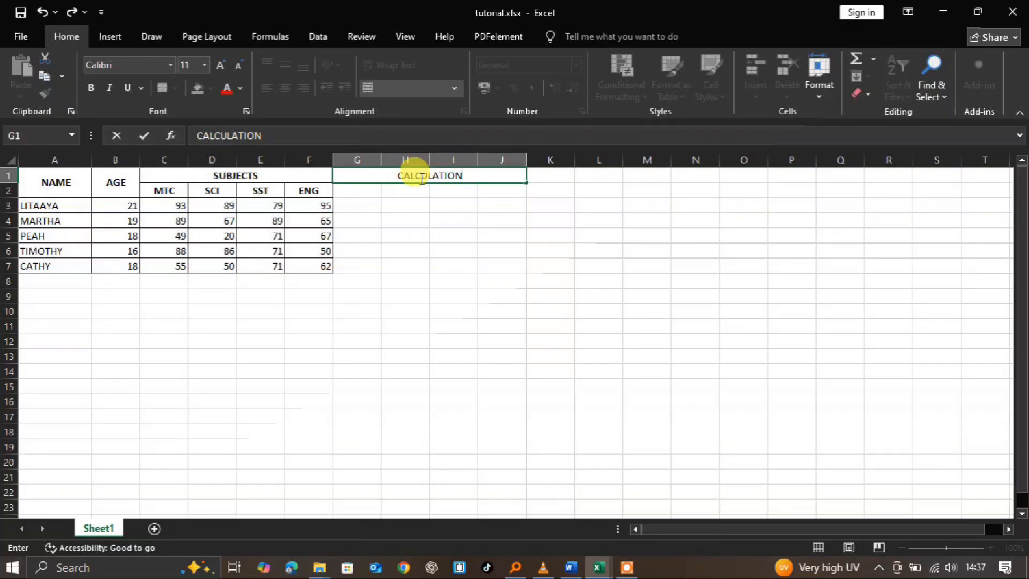
click(423, 220)
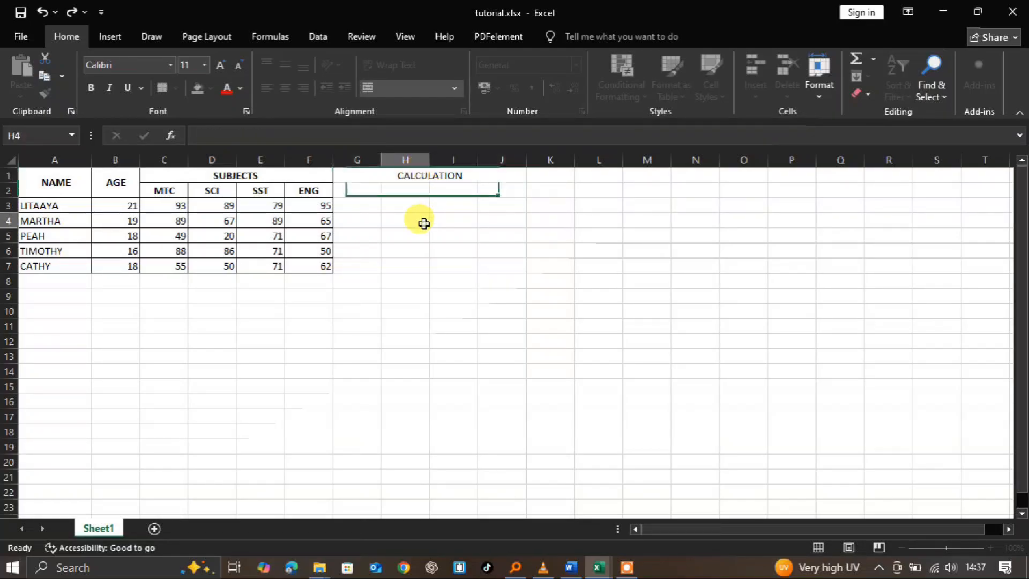
Step: Apply all borders to the calculation block G1:J7
click(344, 188)
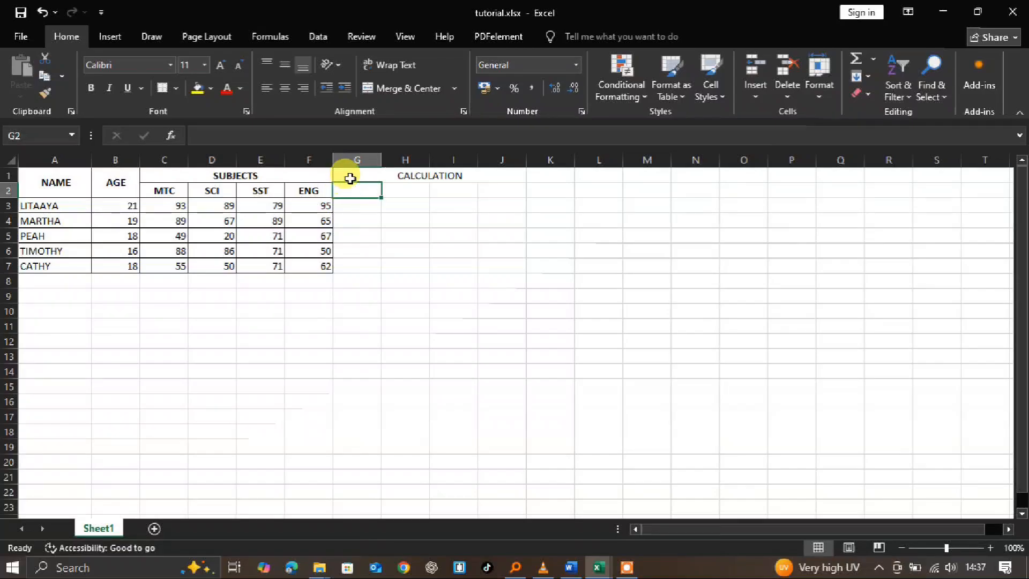
drag(349, 176, 444, 264)
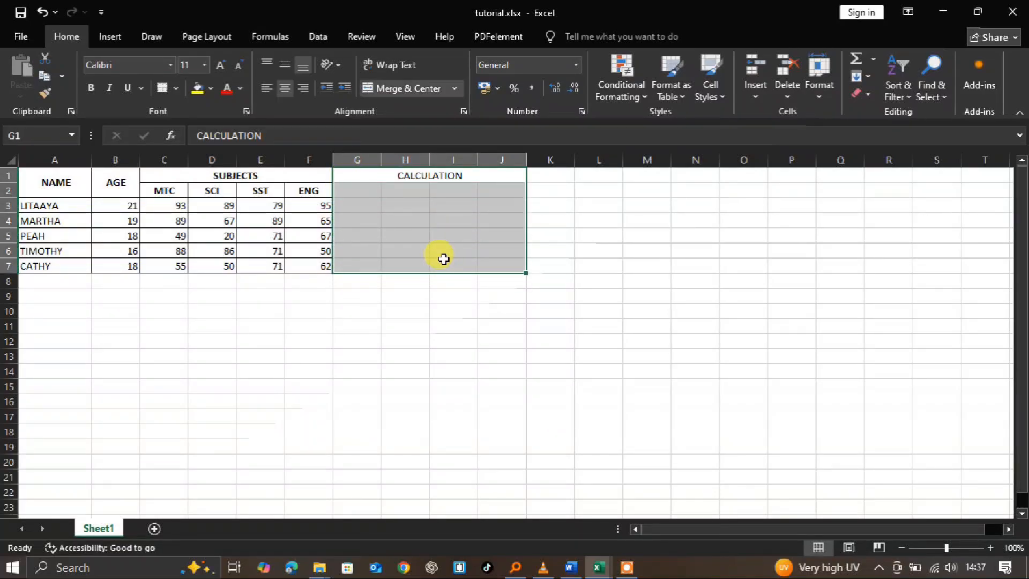
click(175, 88)
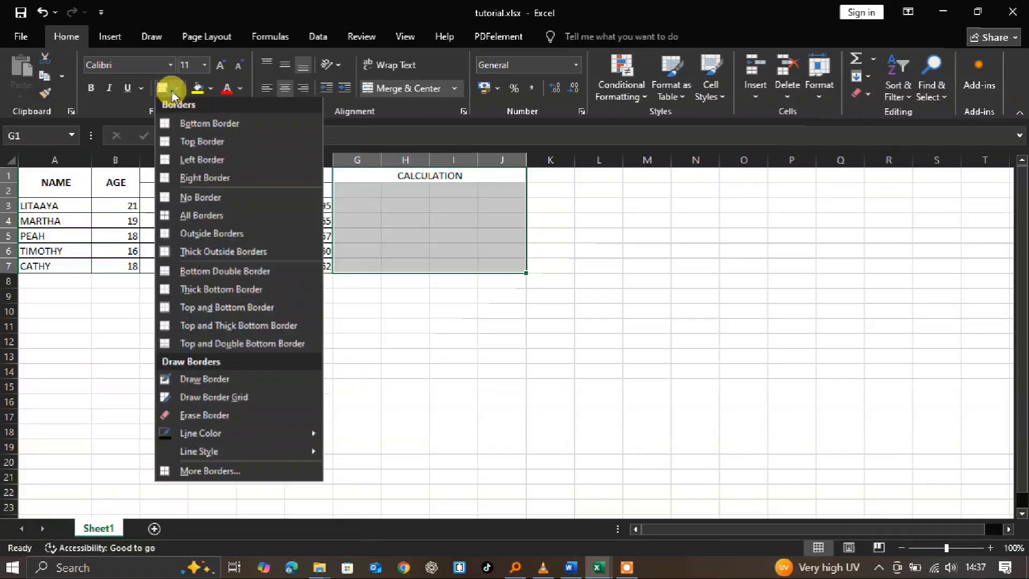
click(204, 220)
click(360, 325)
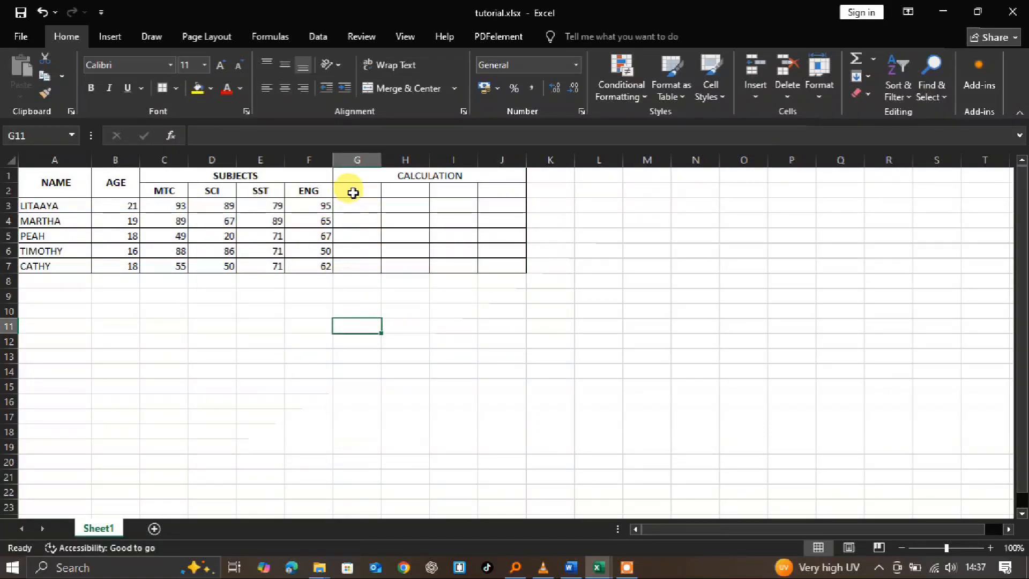
Step: Enter the headings TOTAL, AVERAGE and POSITION in G2, H2 and I2, and widen column I
double_click(353, 193)
text(TOTAL)
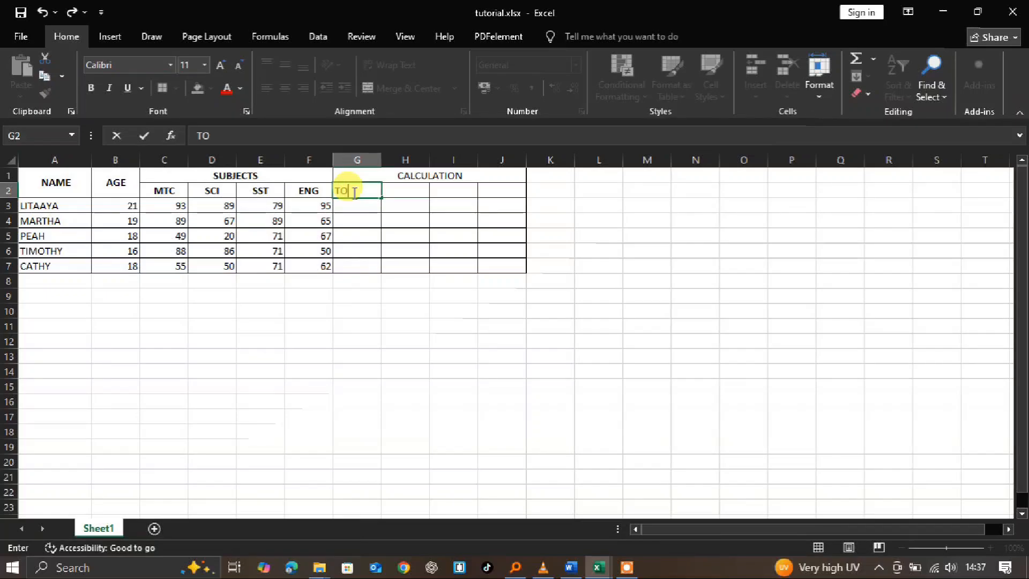
click(405, 193)
text(AVERAGE)
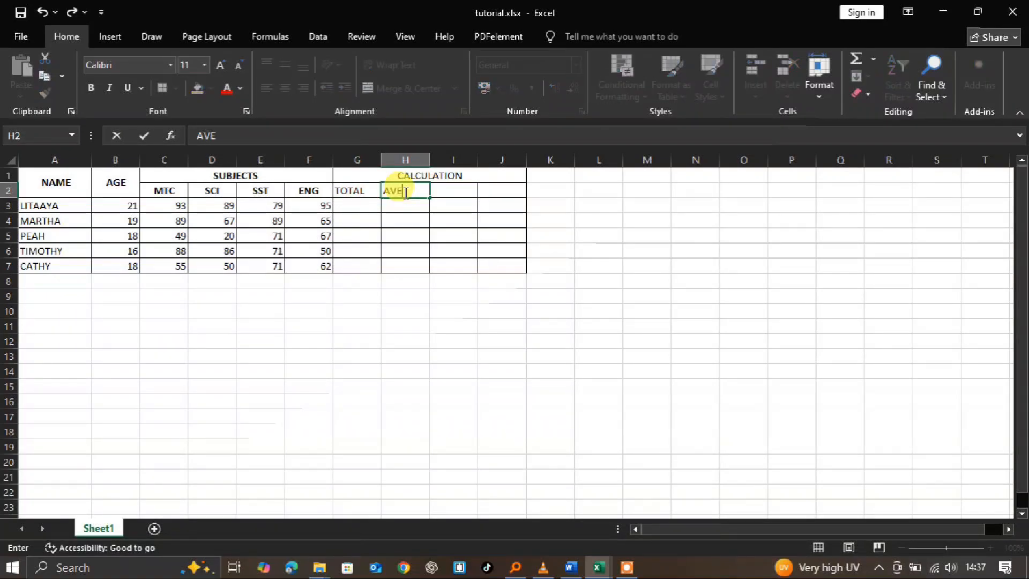
click(450, 191)
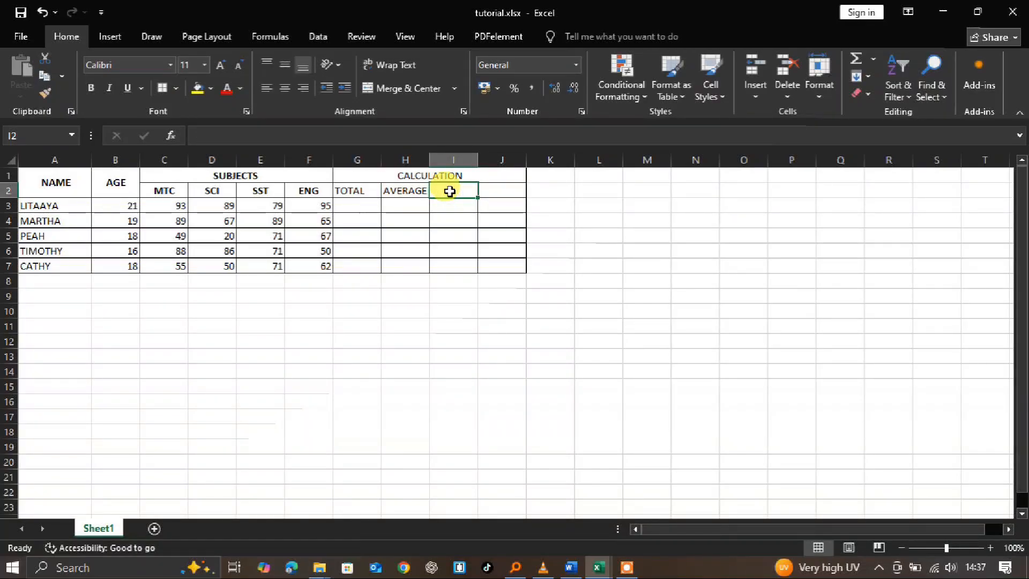
text(POSITION)
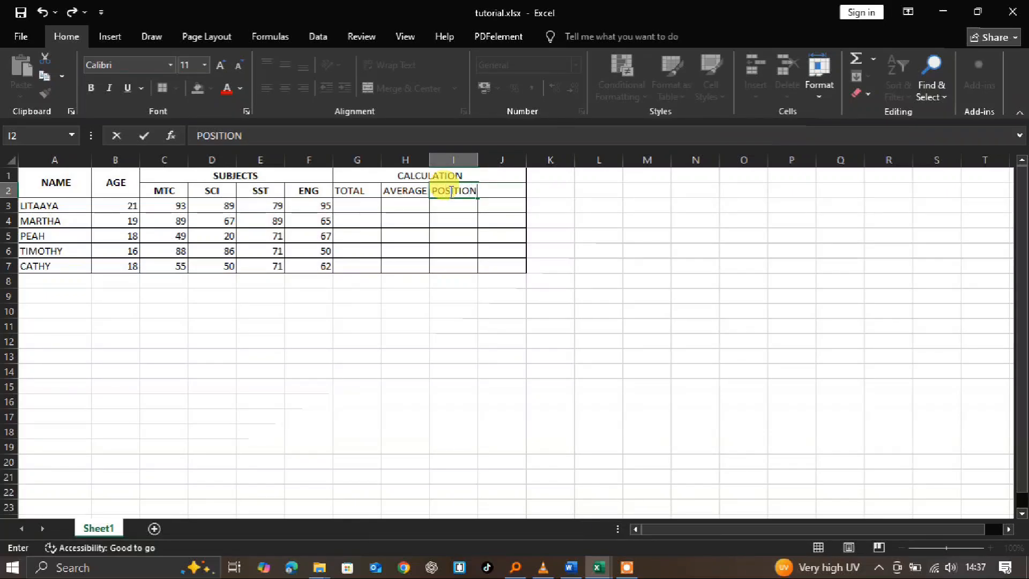
click(488, 235)
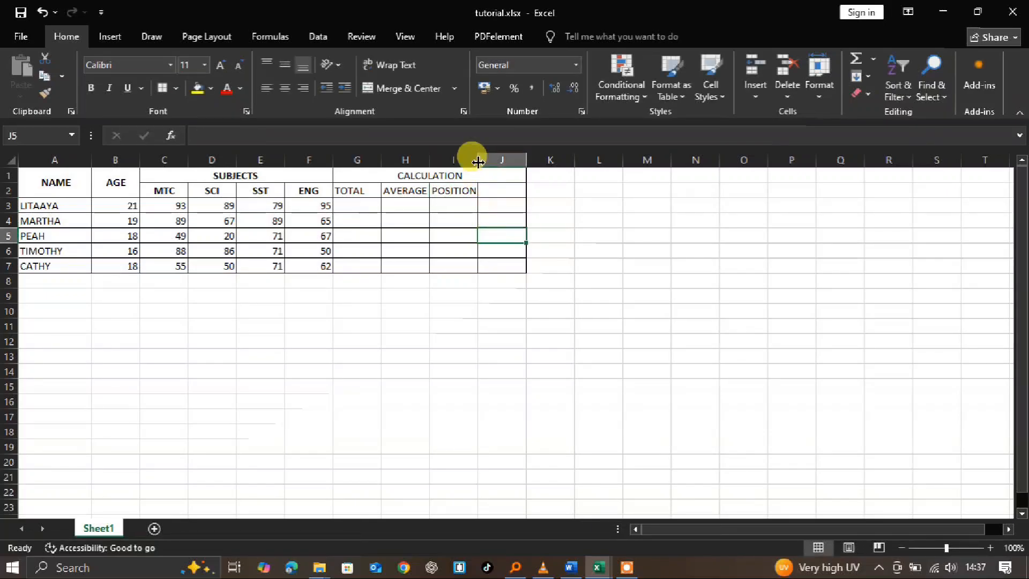
drag(478, 160, 494, 160)
Step: Enter the heading COMMENT in J2 and widen column J to fit it
click(515, 192)
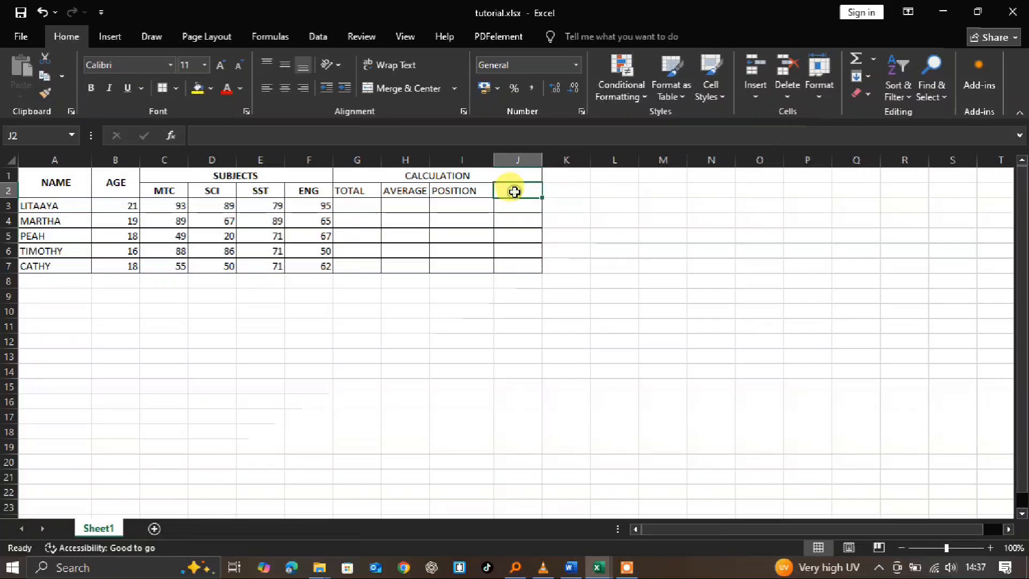
text(COMMENT)
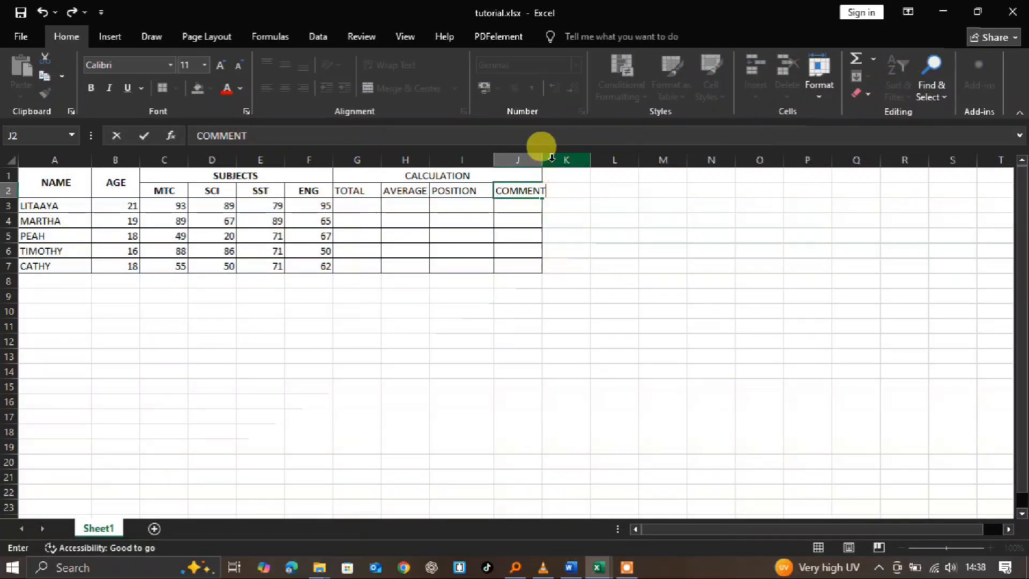
click(496, 278)
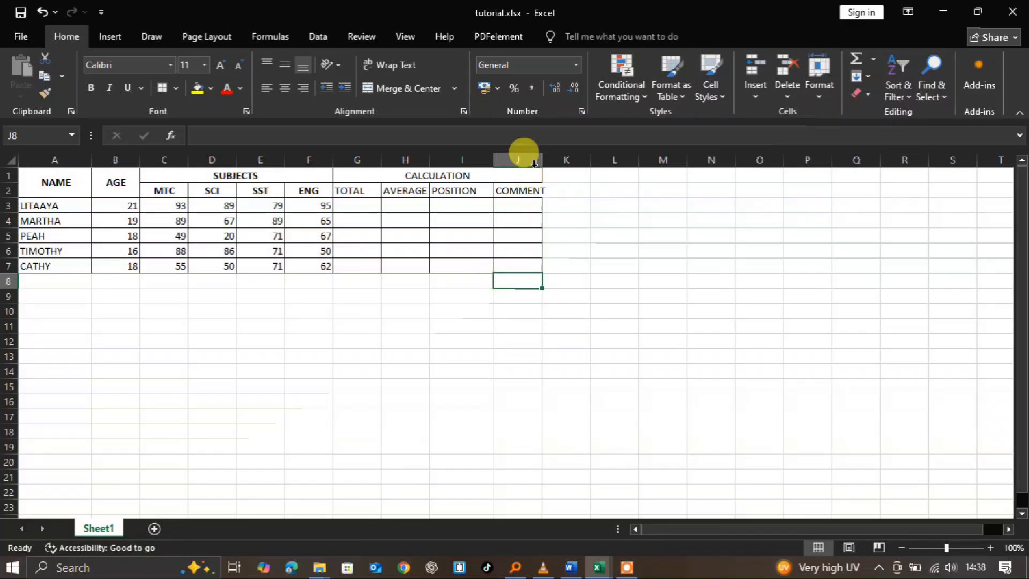
drag(545, 160, 550, 160)
click(420, 294)
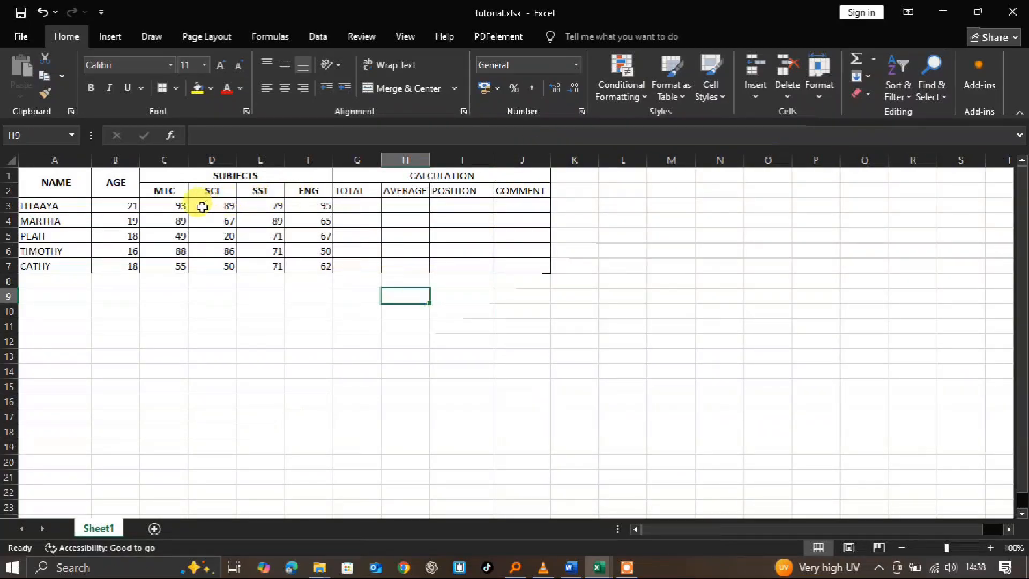
Step: Enter the formula =SUM(C3:F3) in G3 to total the first student's marks
double_click(361, 205)
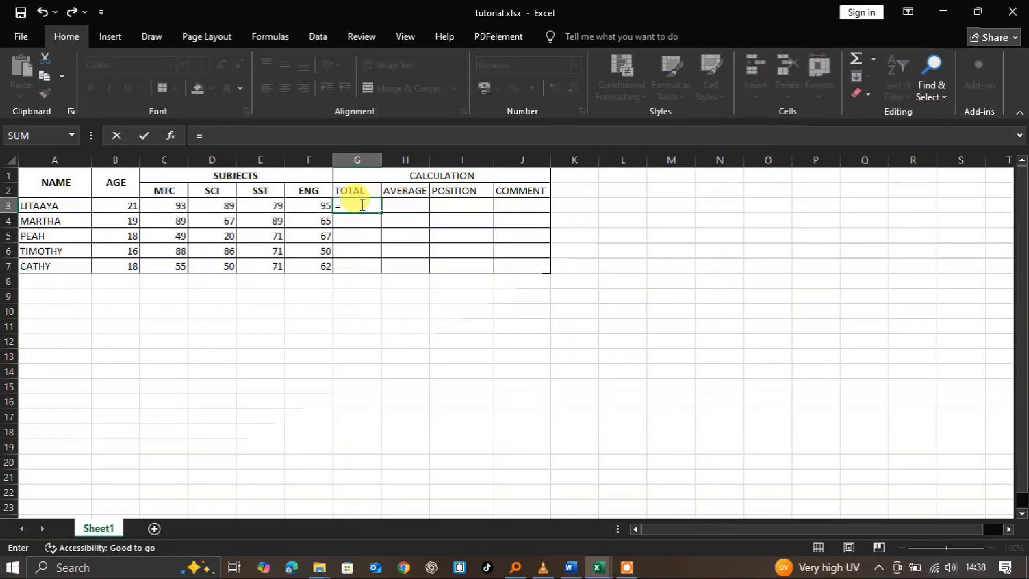
text(=SUM)
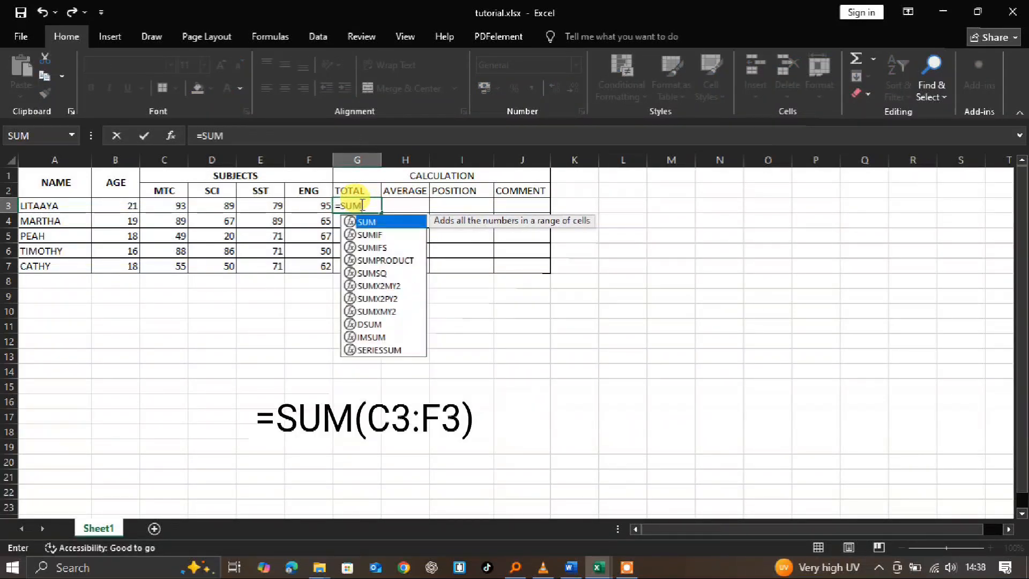
text(()
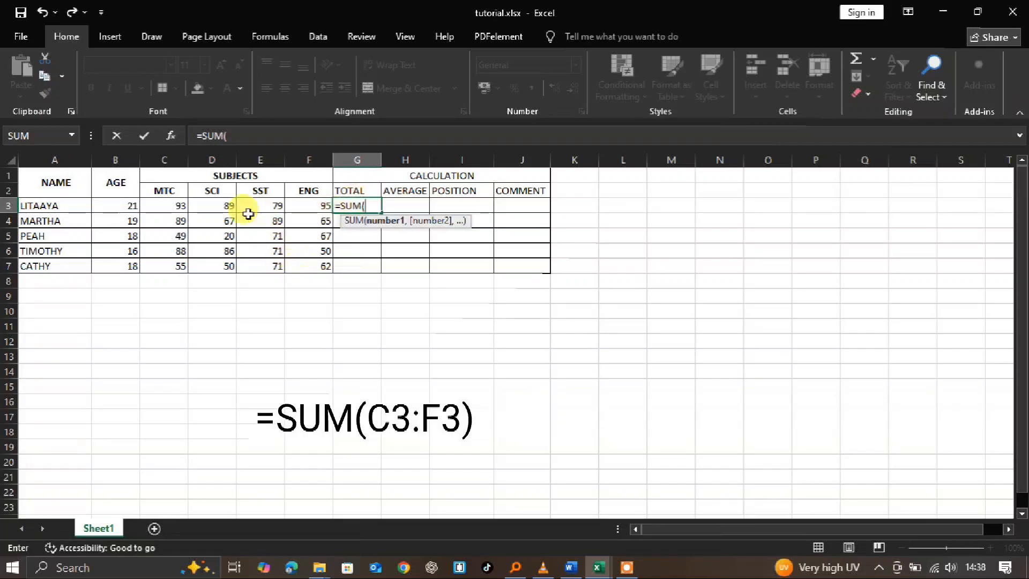
click(164, 205)
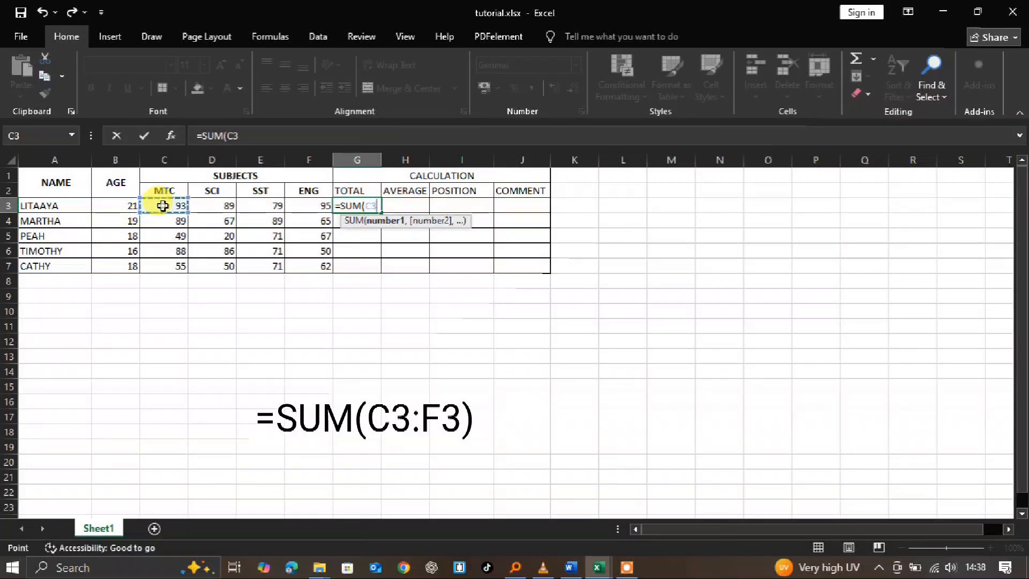
drag(224, 201, 303, 204)
text())
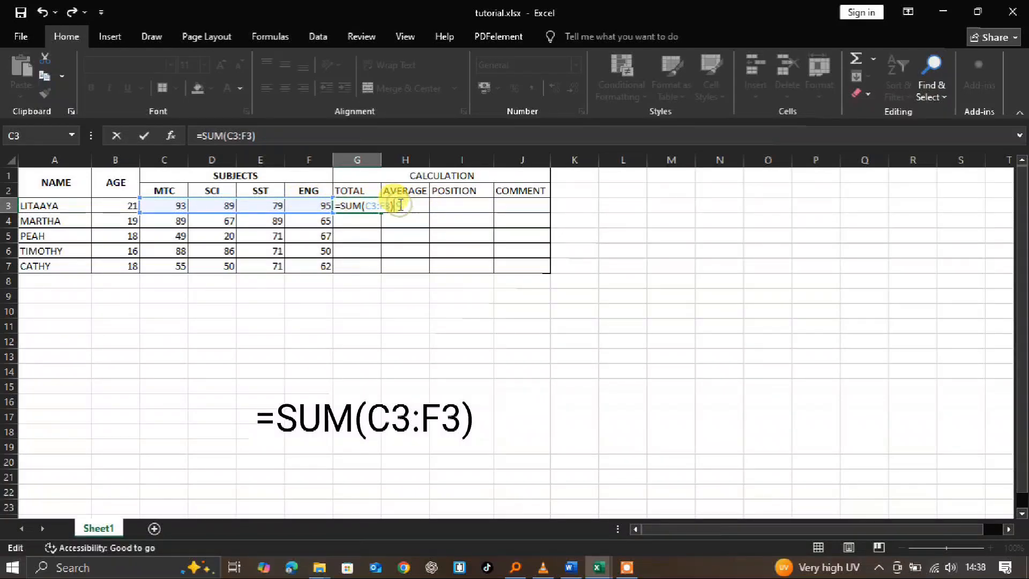
key(Return)
Step: Fill the total formula from G3 down to G7 for the remaining students
click(357, 205)
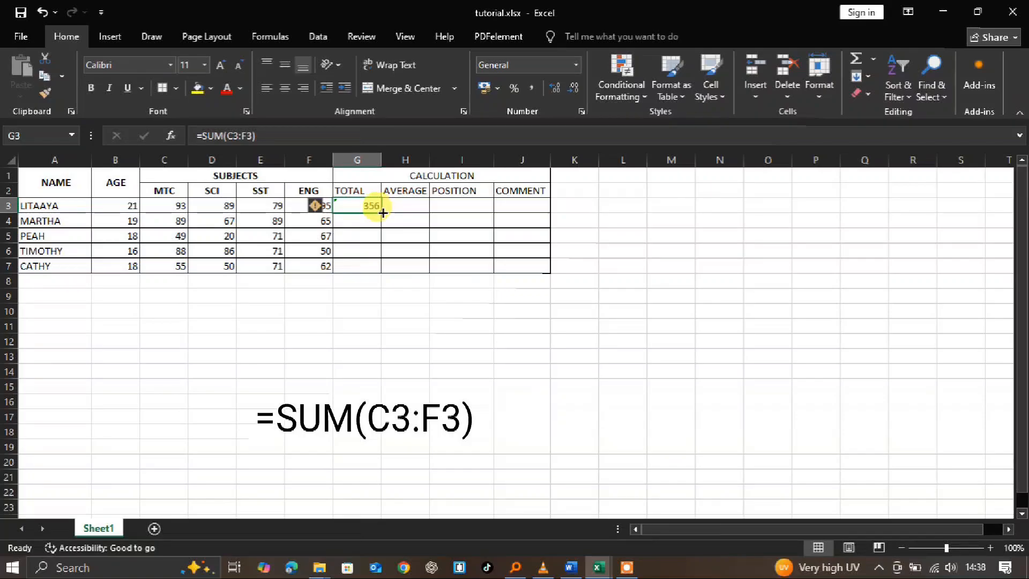
drag(382, 213, 382, 273)
click(399, 310)
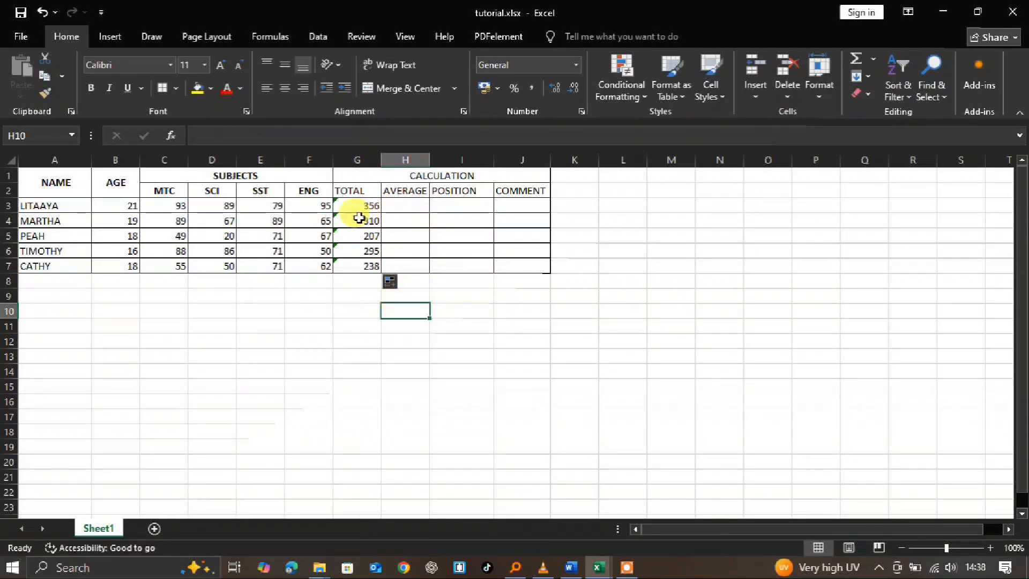
Step: Update the total formula in G3 to include the adjacent cells its error check reports as omitted
click(344, 206)
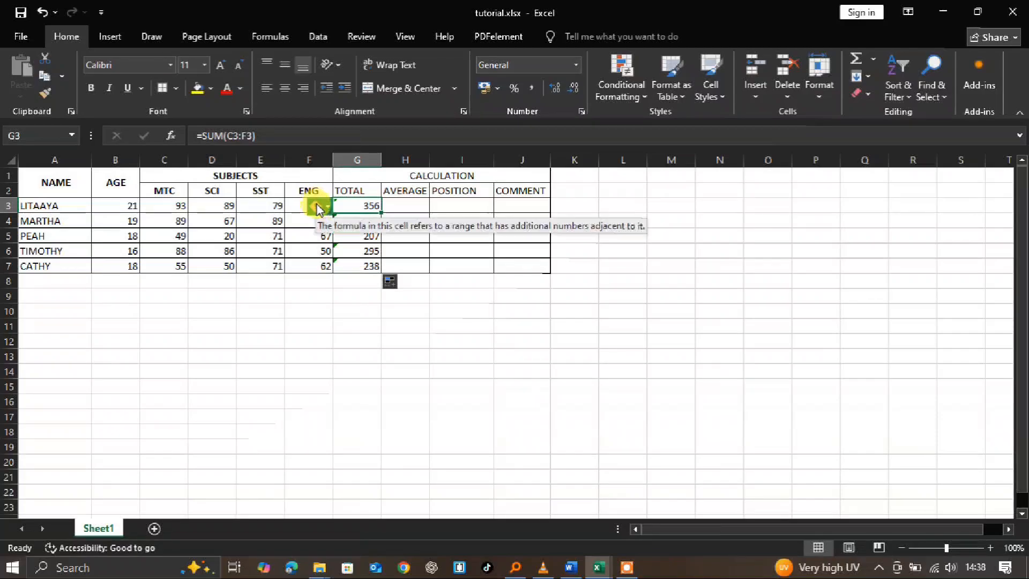
click(317, 207)
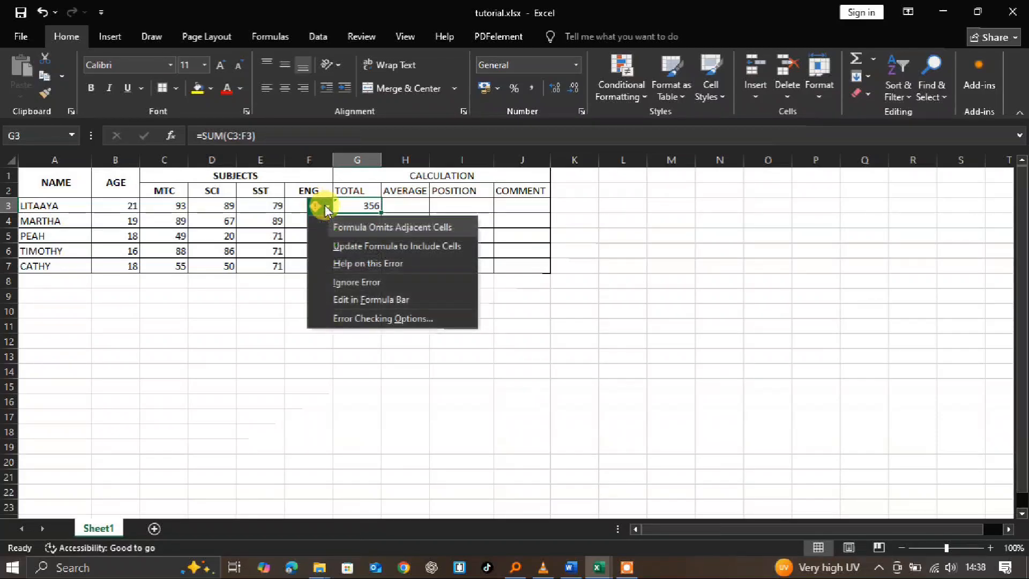
click(358, 249)
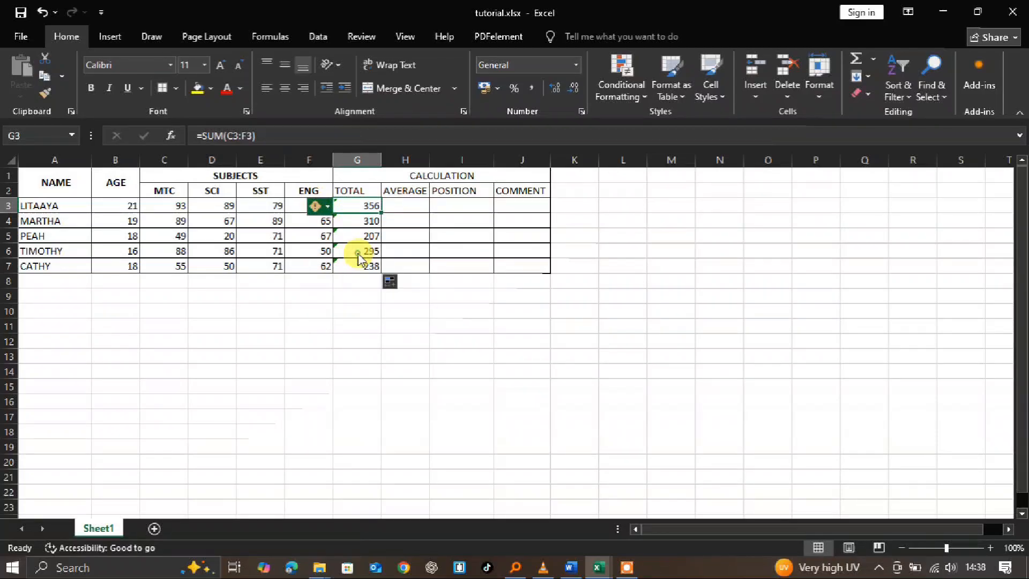
Step: Correct the formula in G3 to =SUM(C3:F3) so it leaves out the age column
double_click(367, 205)
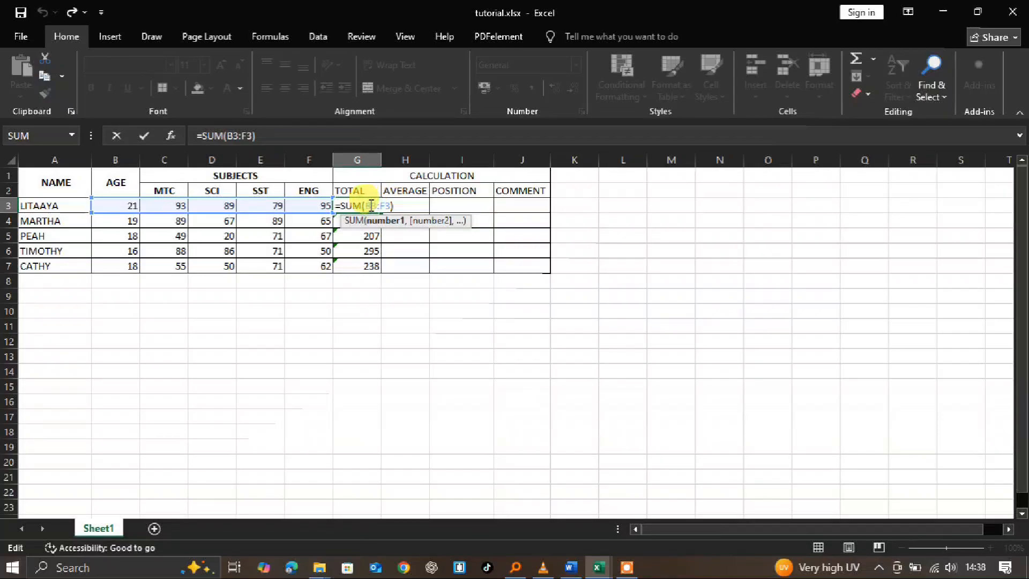
key(BackSpace)
text(C)
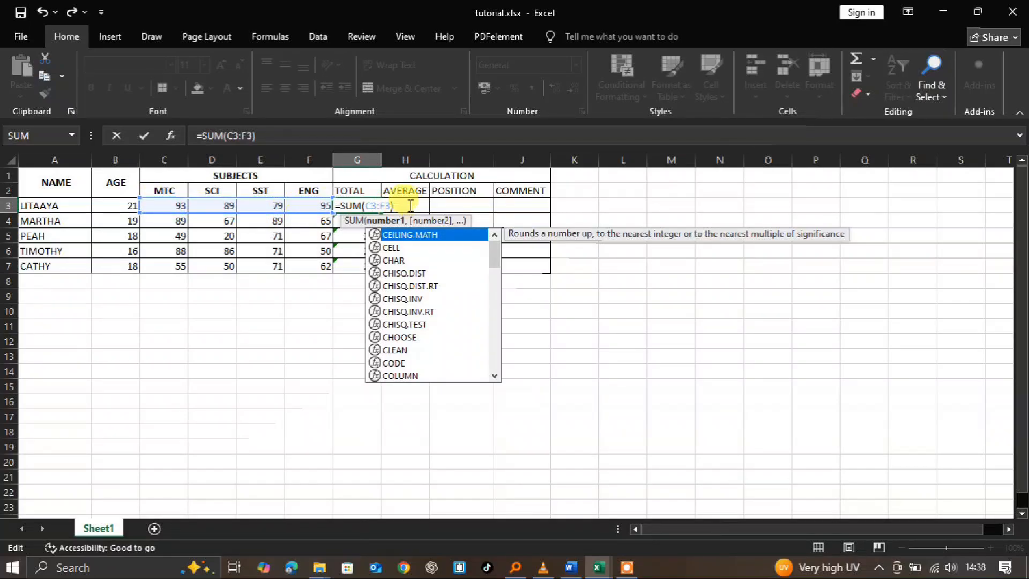
click(411, 206)
key(Return)
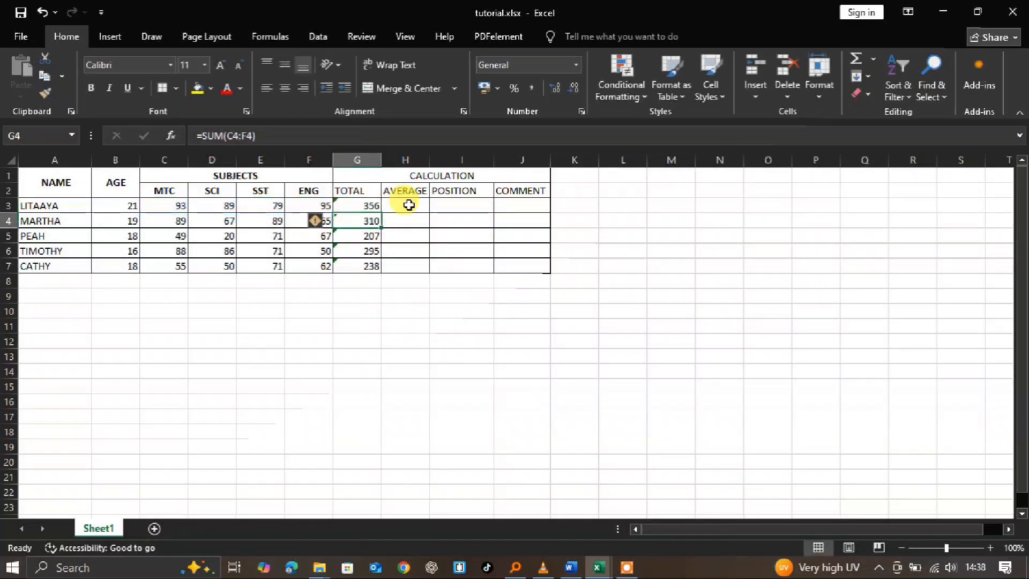
click(351, 207)
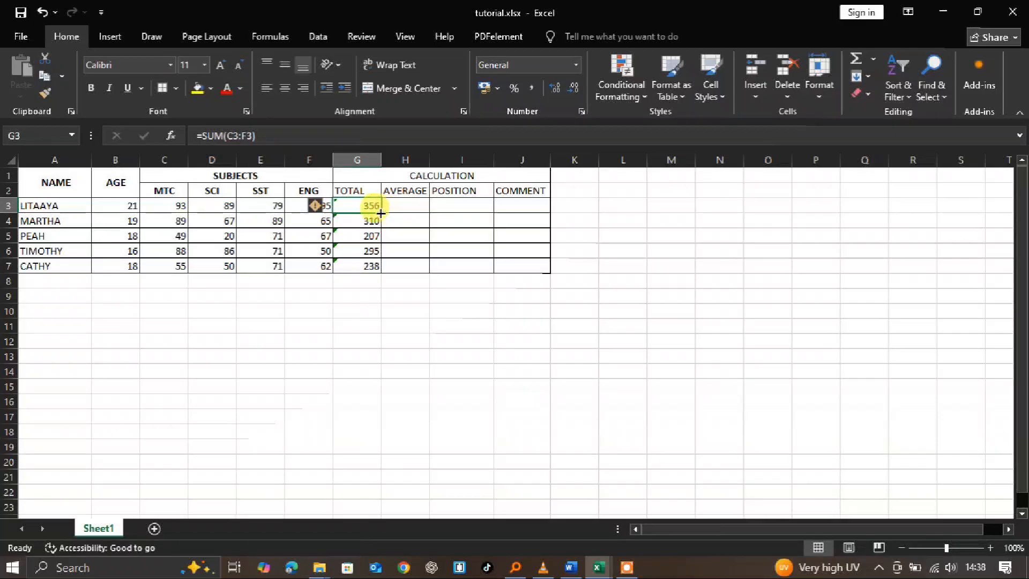
click(408, 206)
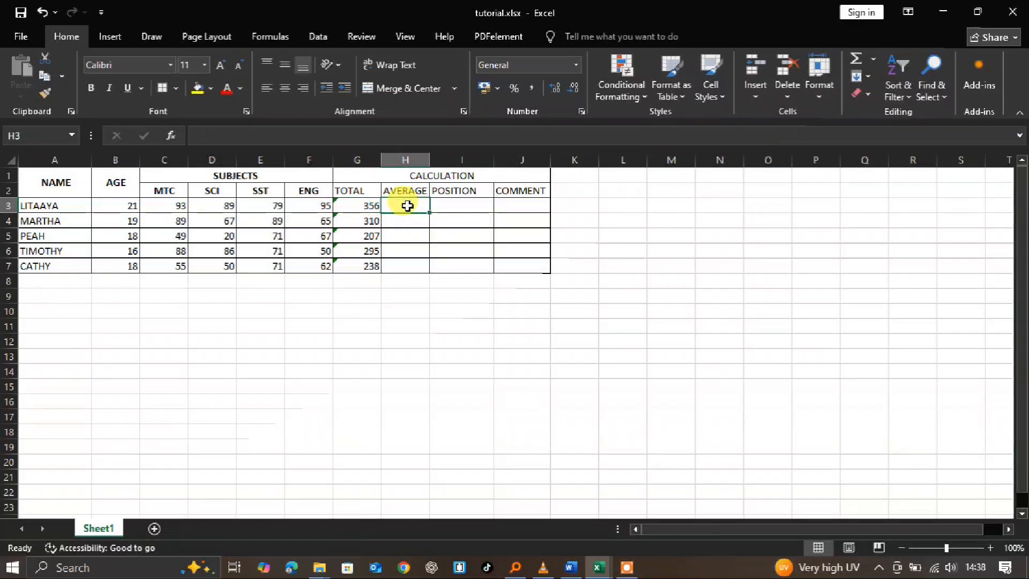
click(354, 287)
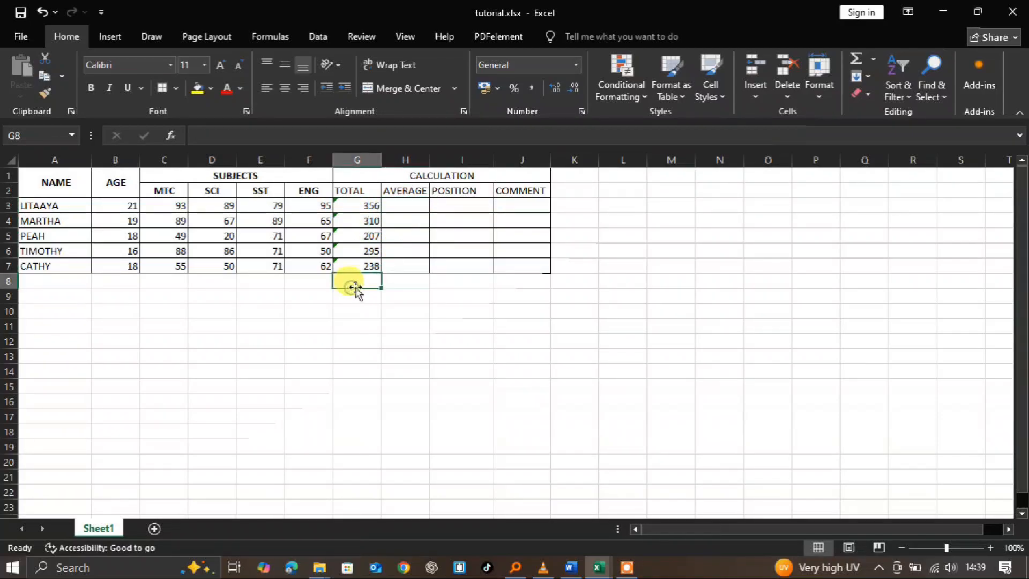
Step: Delete the total in G7 and clear the other totals up to G4, keeping only the formula in G3
click(358, 267)
double_click(362, 266)
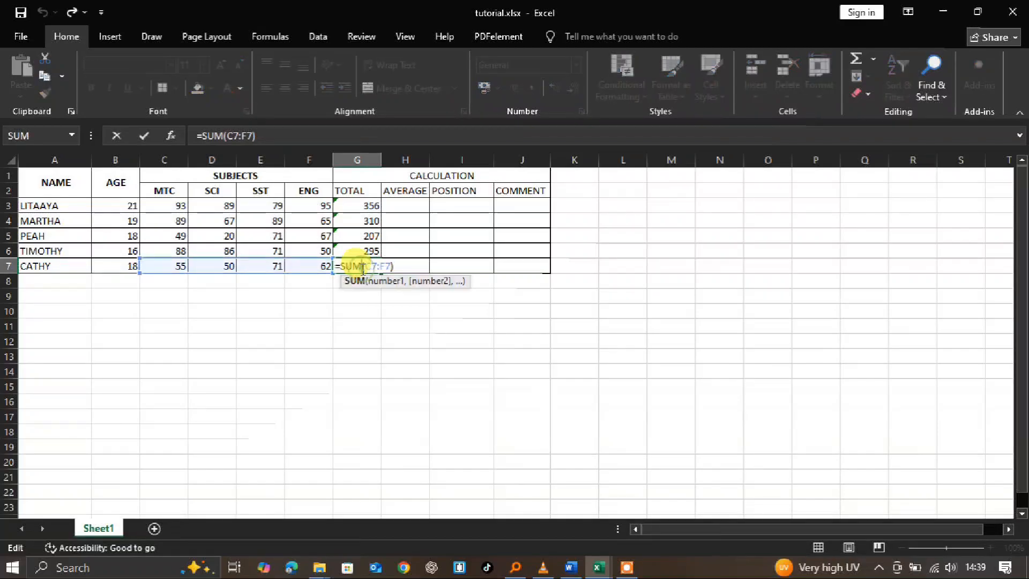
drag(393, 266, 334, 268)
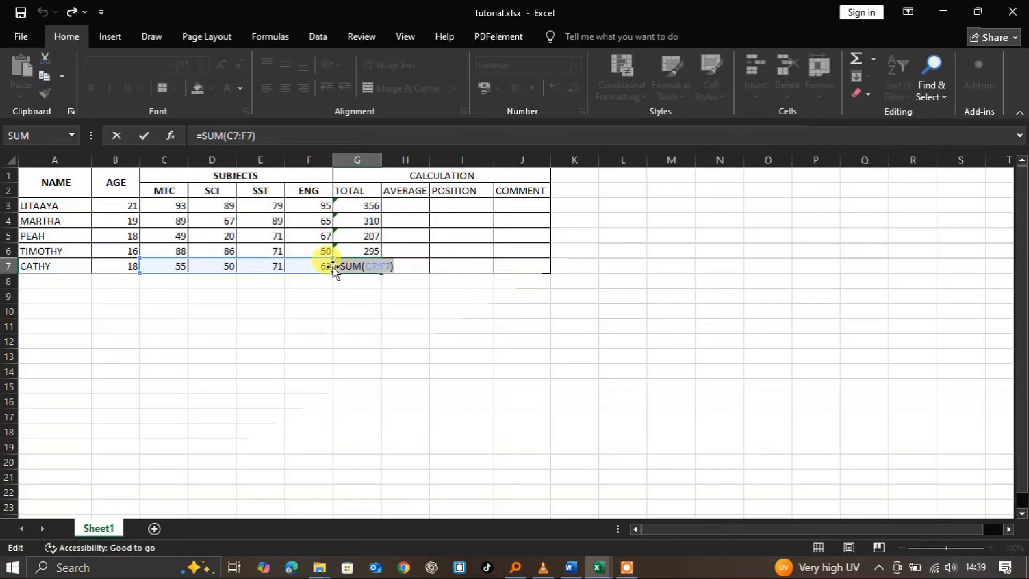
key(BackSpace)
key(Return)
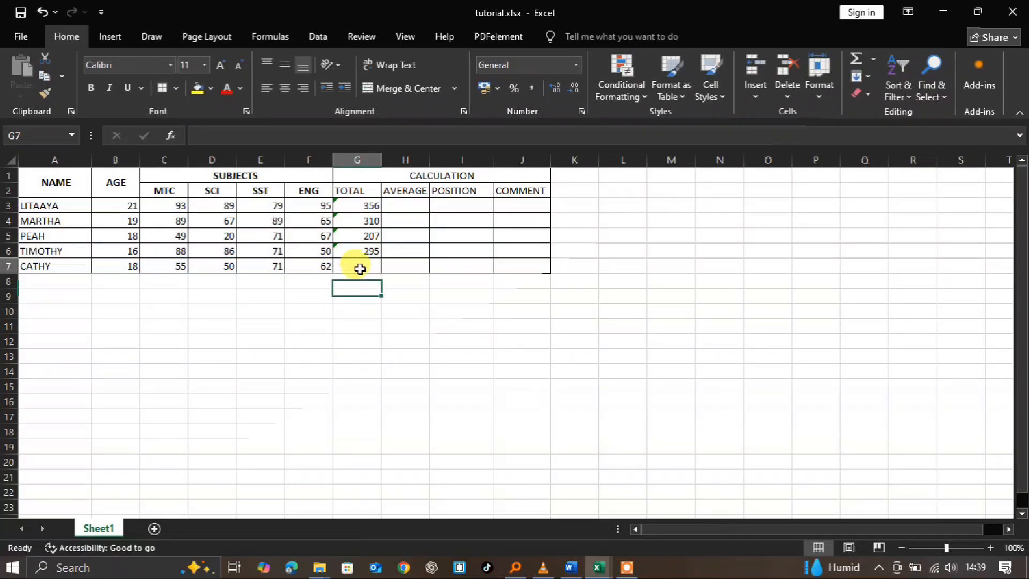
click(360, 268)
drag(382, 271, 378, 221)
click(417, 219)
Step: Copy the SUM formula in G3 down through G7 to restore the students' totals
click(363, 205)
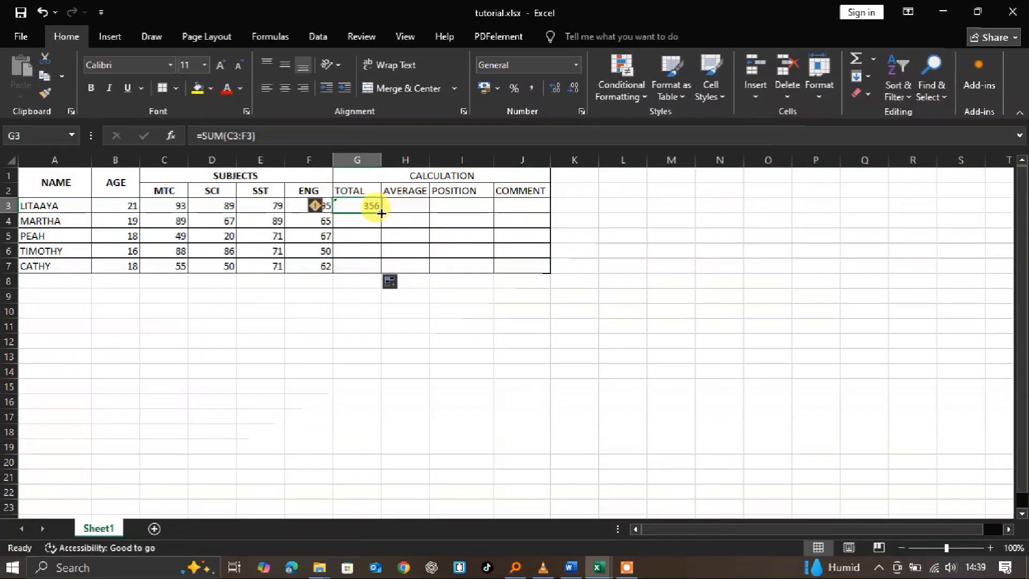
drag(381, 213, 380, 274)
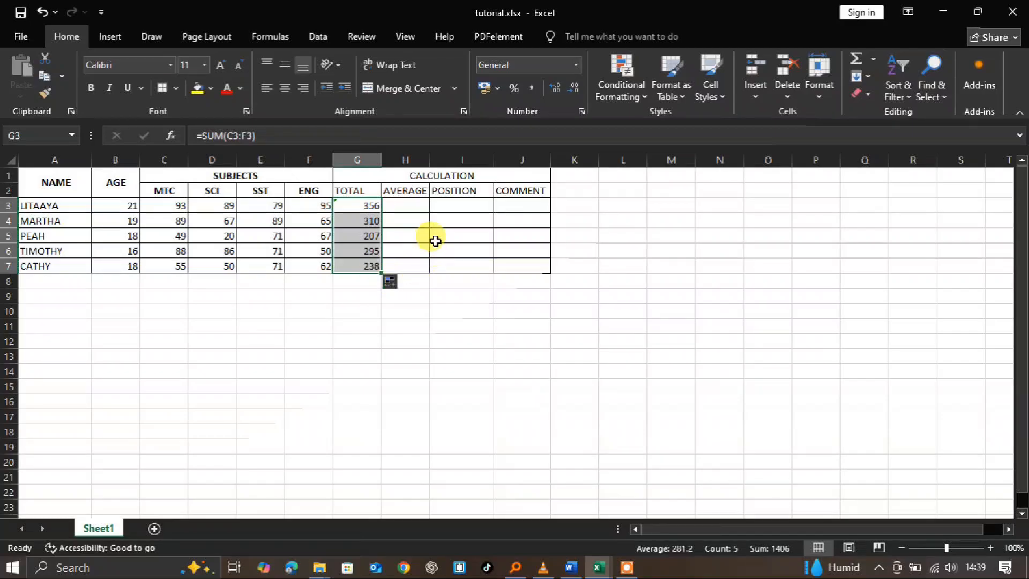
Step: Enter the formula =AVERAGE(C3:F3) in H3 to average the first student's marks
click(403, 206)
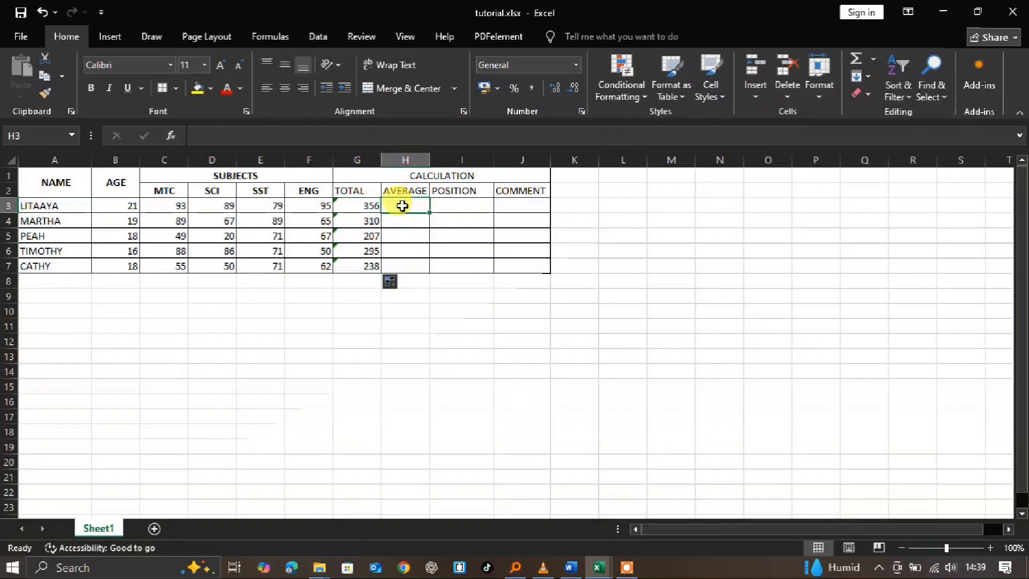
text(=AVERA)
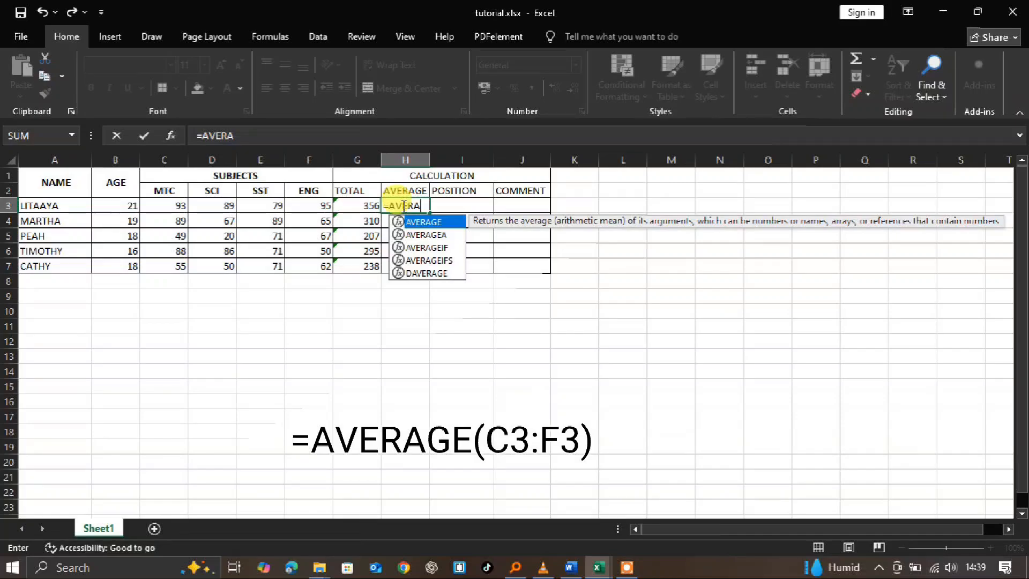
double_click(415, 222)
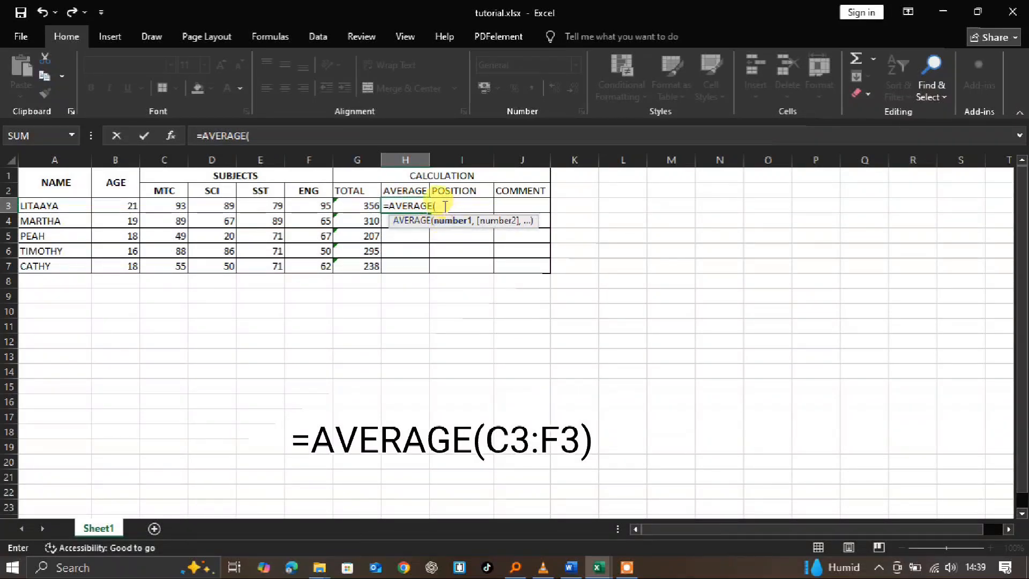
drag(160, 207, 303, 205)
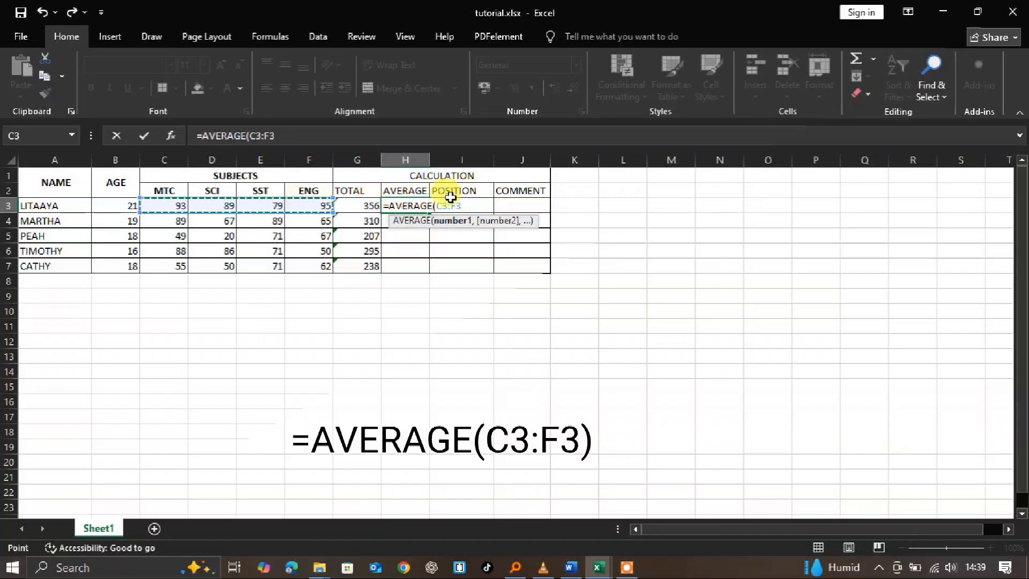
text())
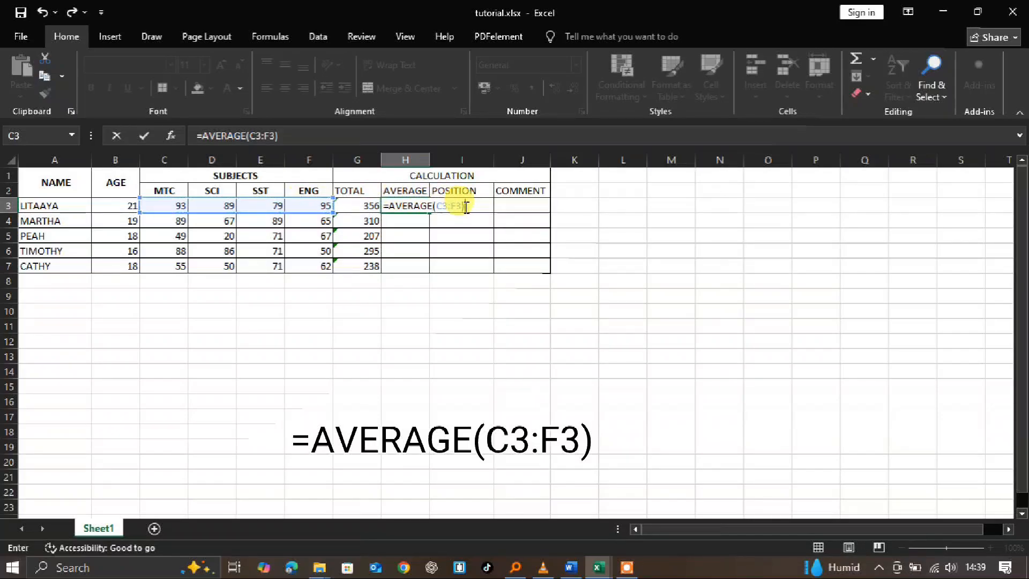
key(Return)
Step: Fill the average formula from H3 down to H7 and display the averages without decimal places
click(409, 206)
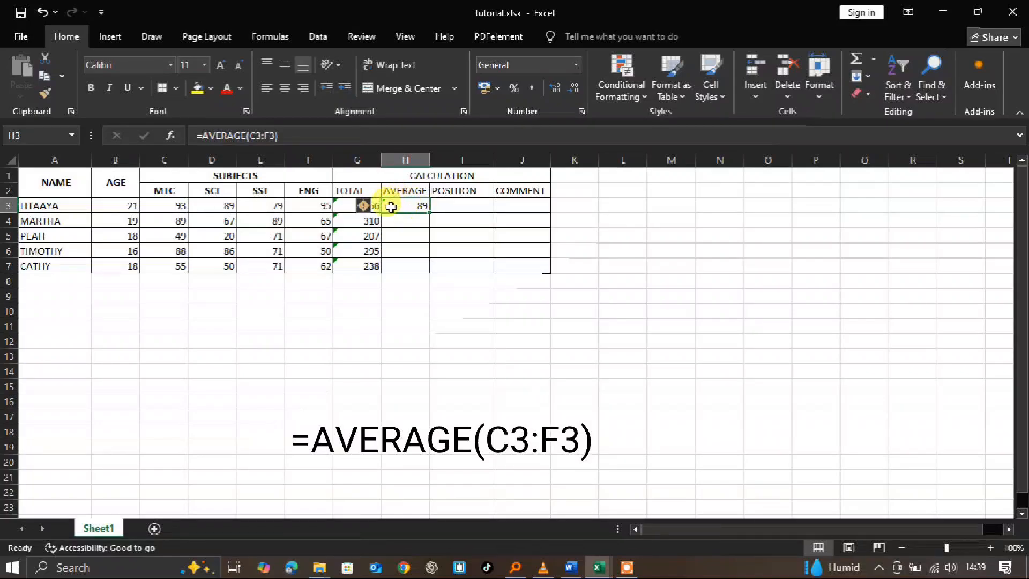
drag(430, 211, 424, 268)
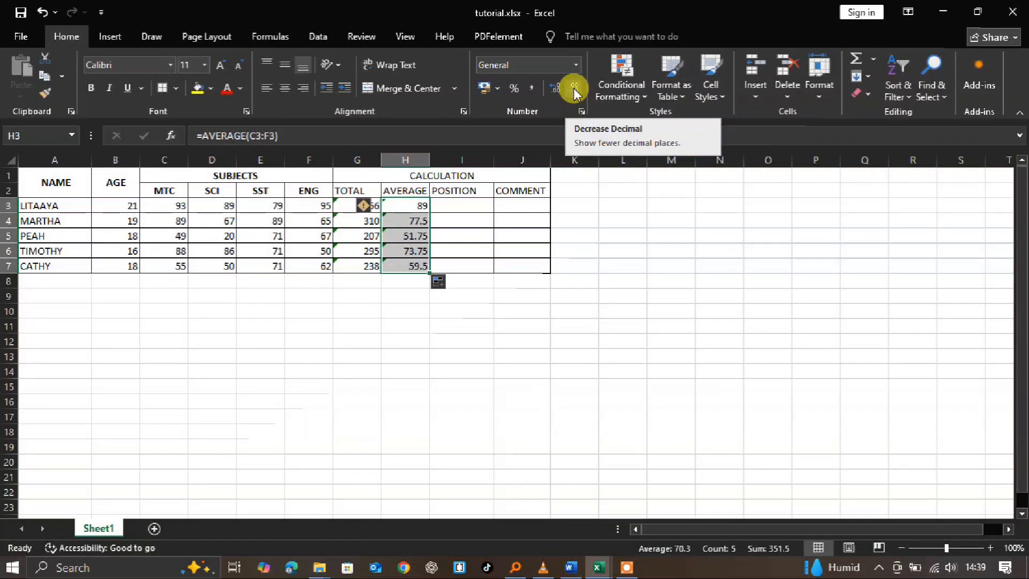
click(574, 93)
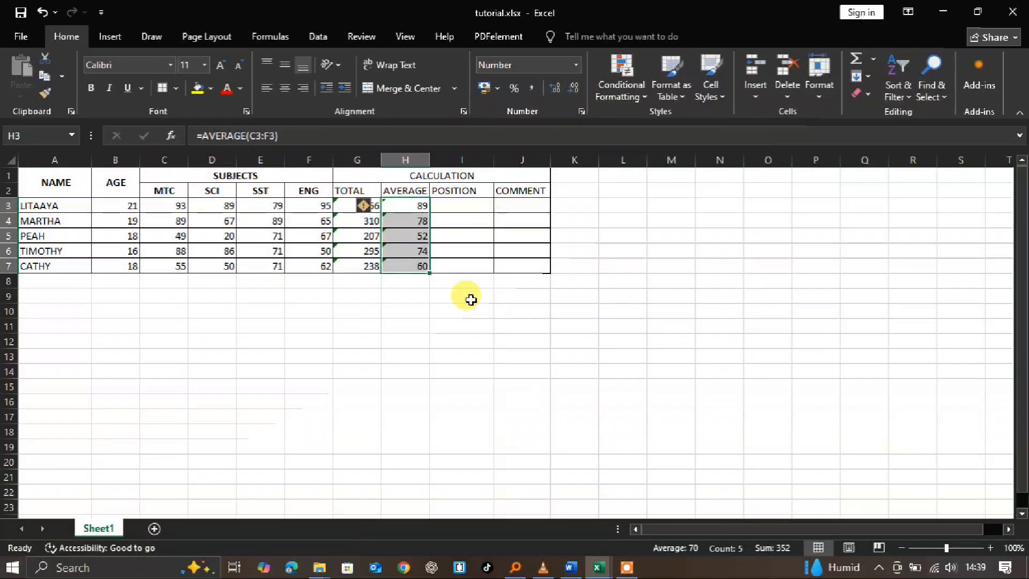
click(449, 342)
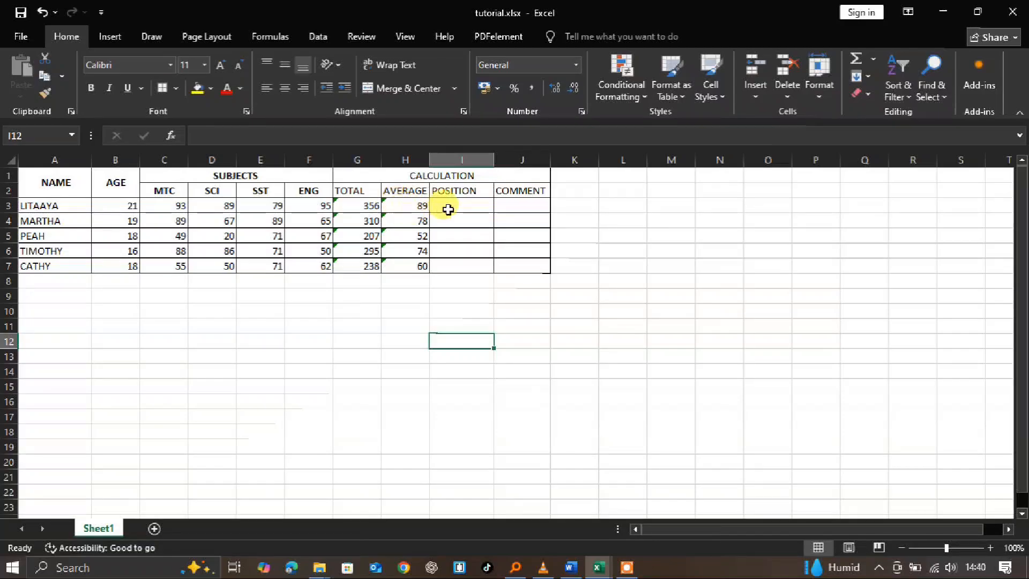
Step: Begin a RANK formula in I3 that ranks H3 against the averages in H3:H7
click(451, 209)
double_click(452, 208)
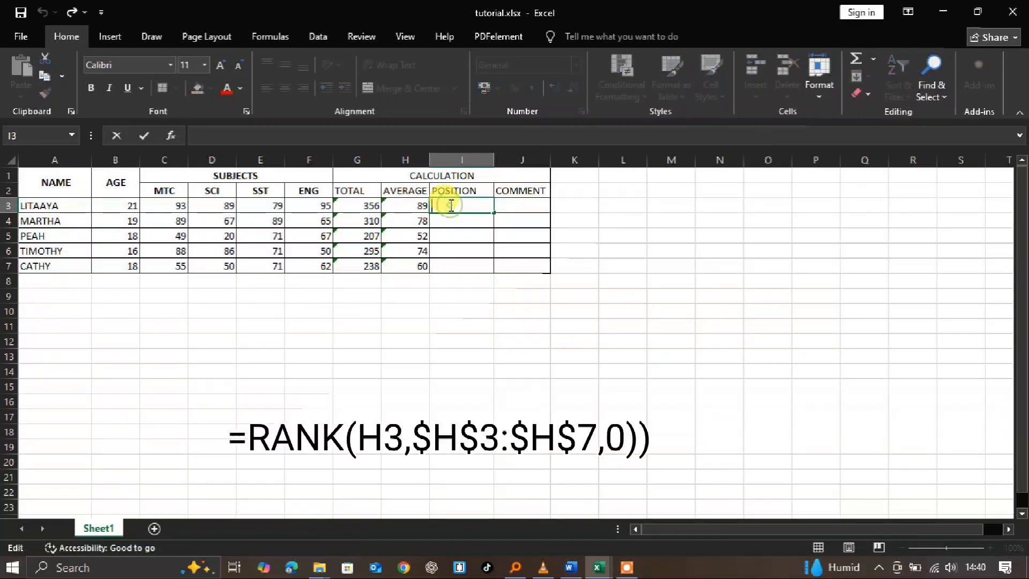
text(=)
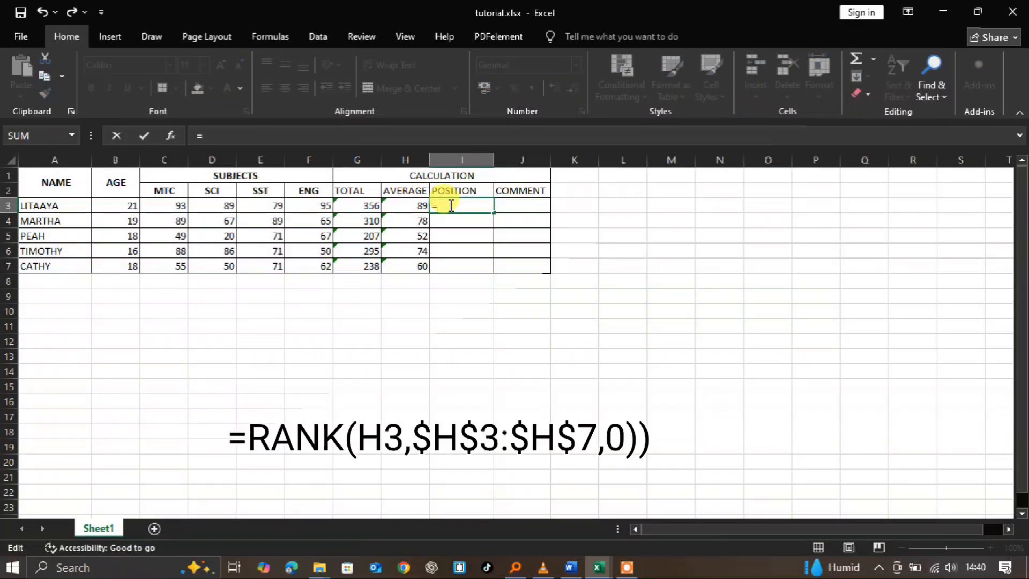
text(RANK)
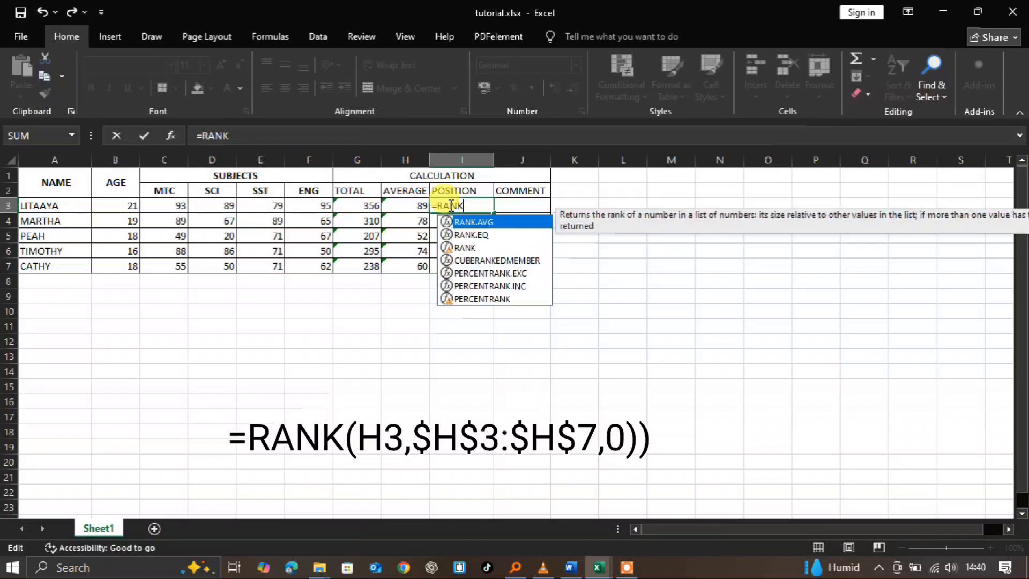
text(()
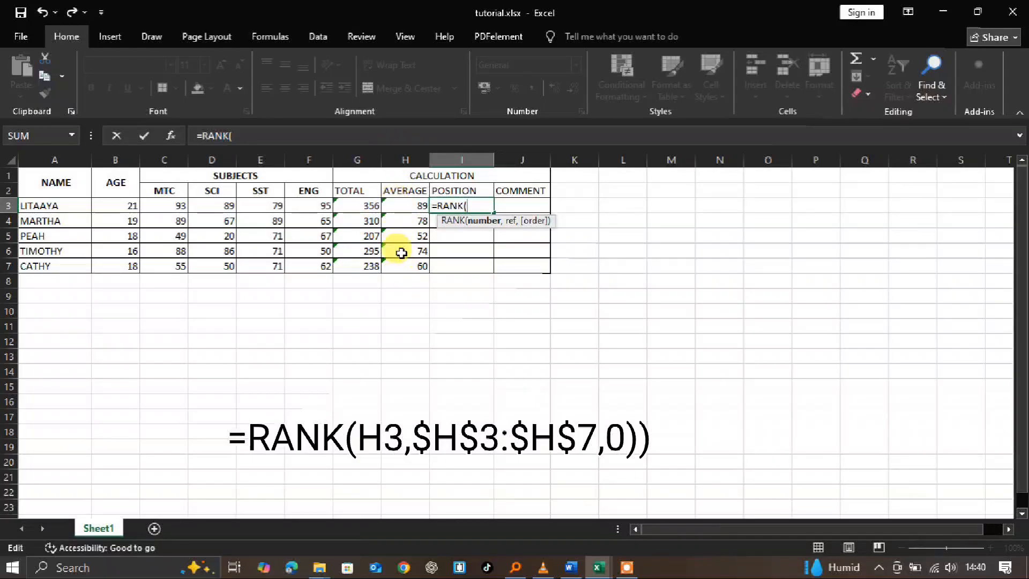
click(402, 209)
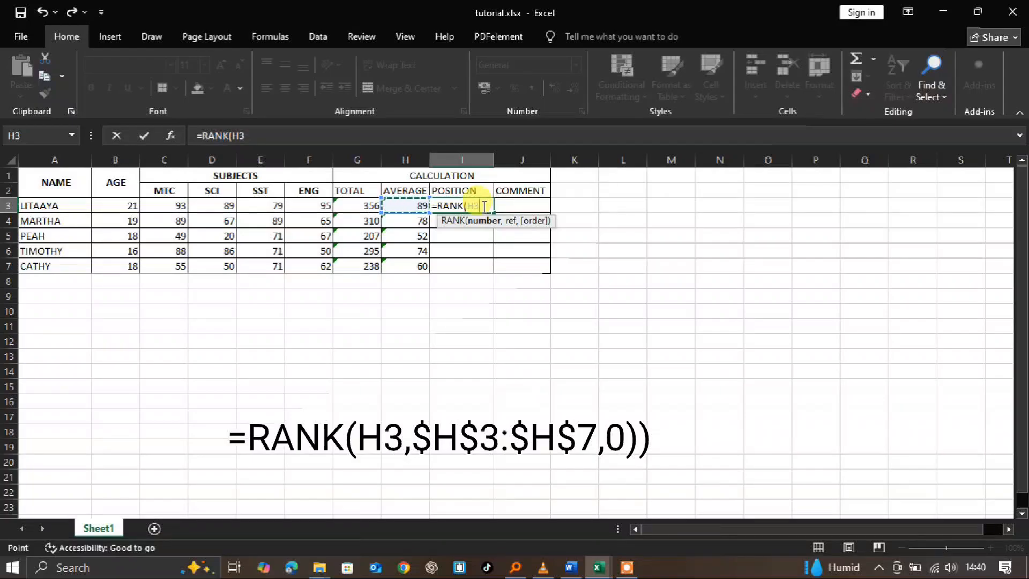
text(,)
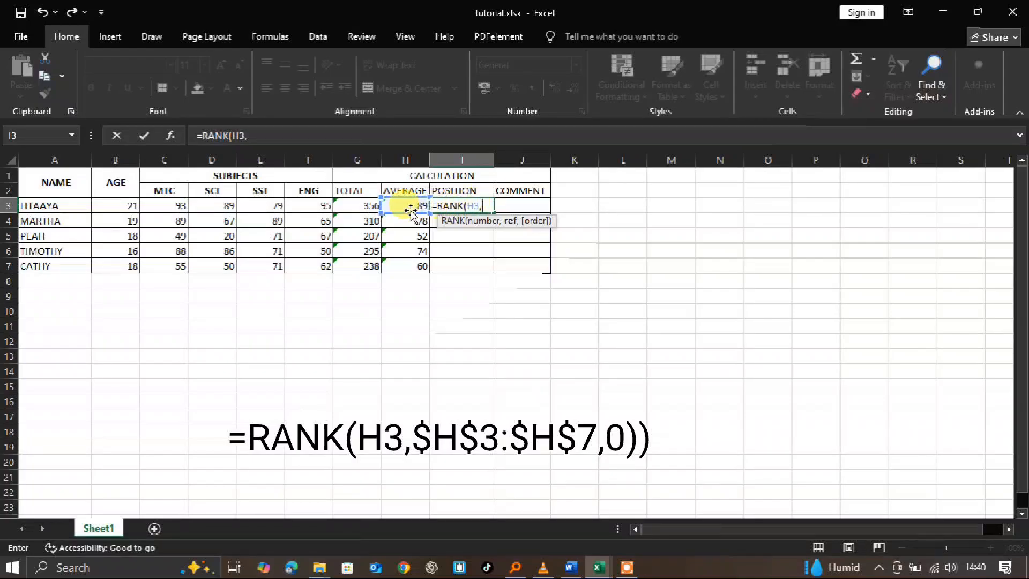
drag(405, 206, 406, 263)
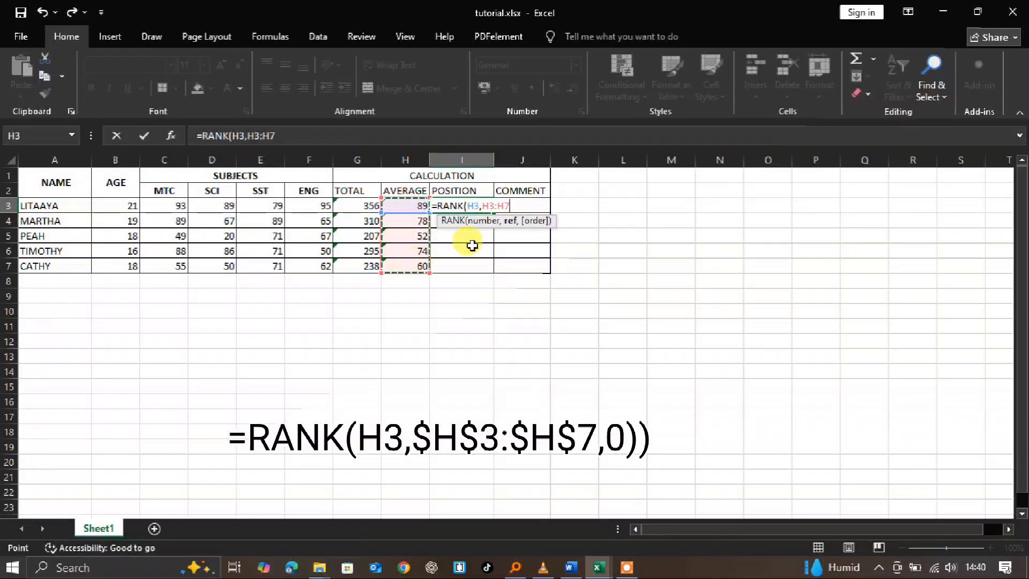
Step: Make the rank range absolute and complete the I3 formula in descending order as =RANK(H3,$H$3:$H$7,0)
click(511, 205)
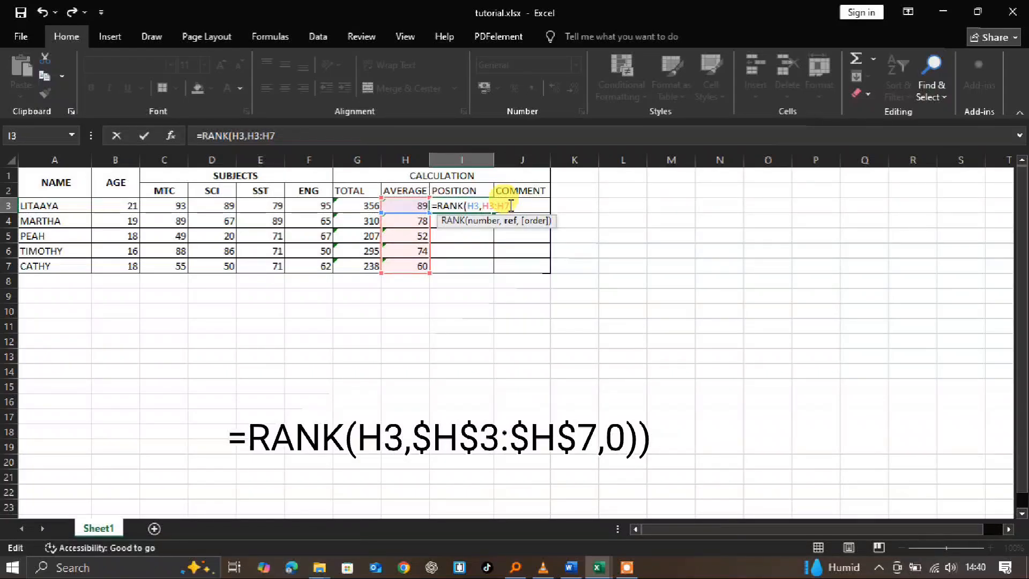
key(F4)
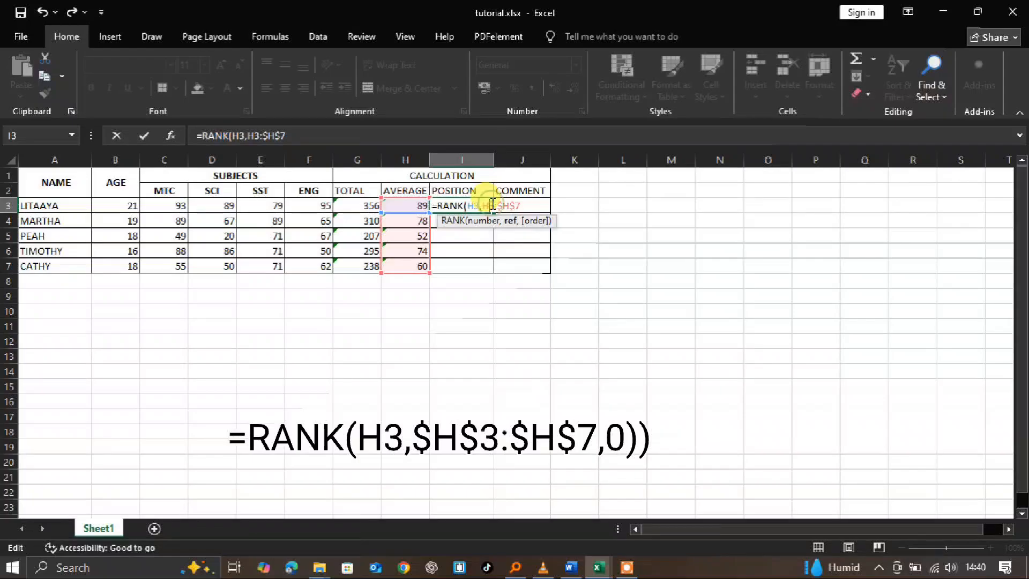
key(F4)
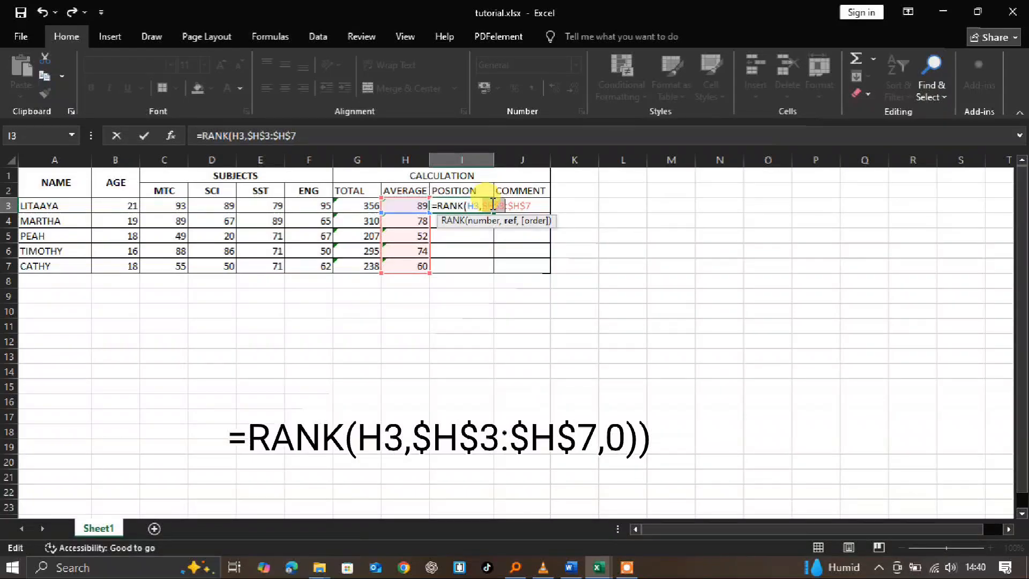
click(535, 206)
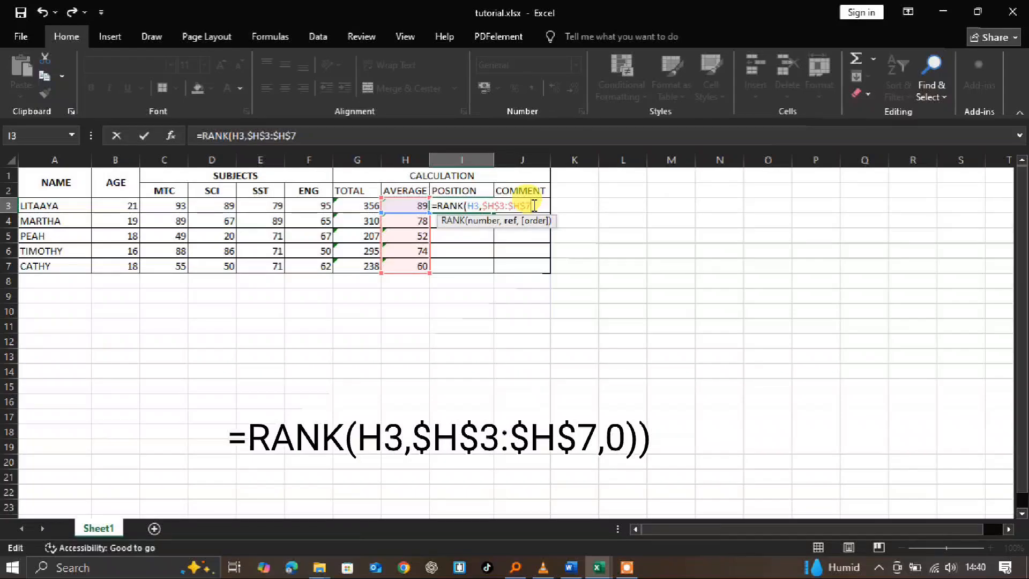
text(,)
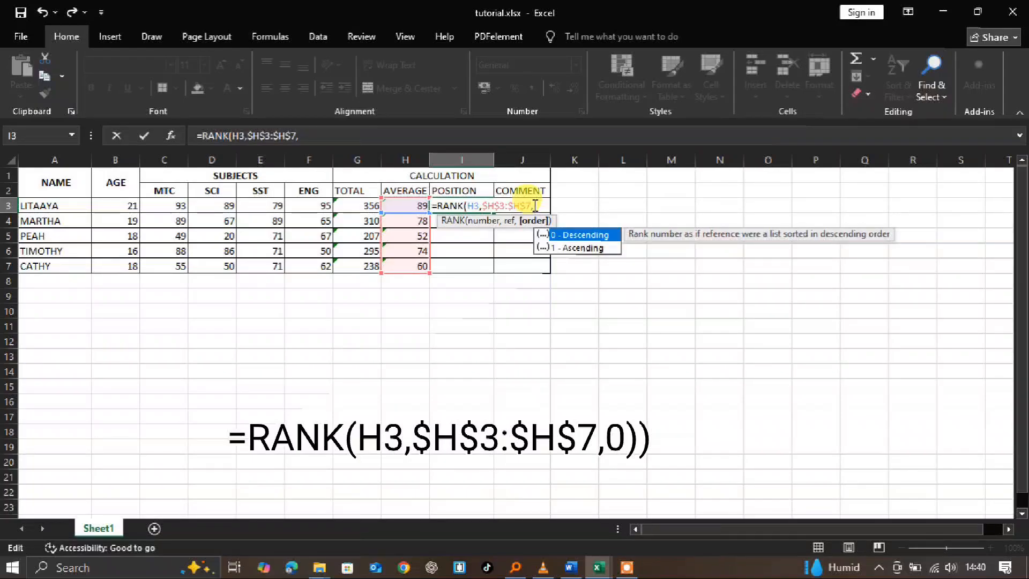
double_click(577, 236)
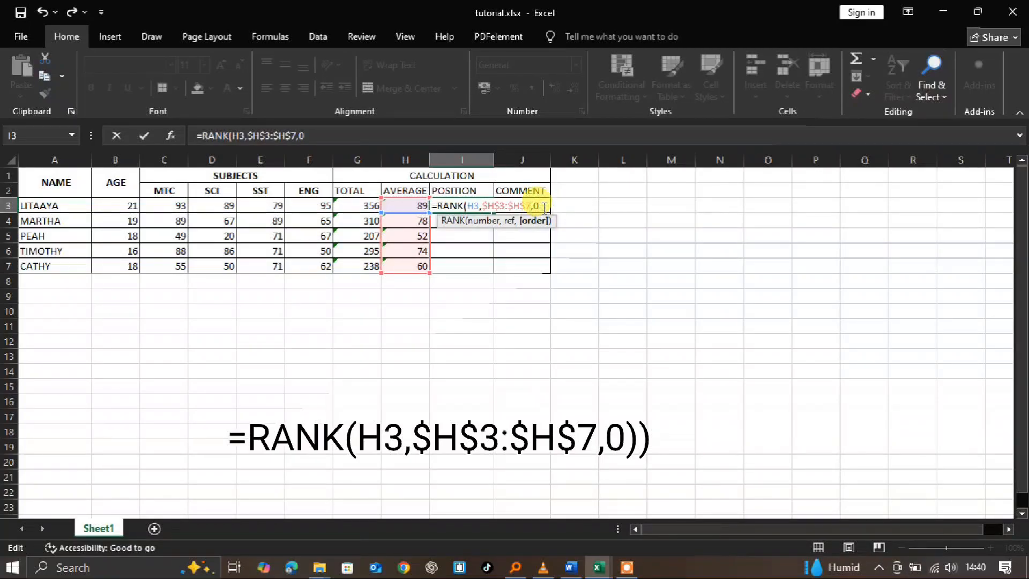
text())
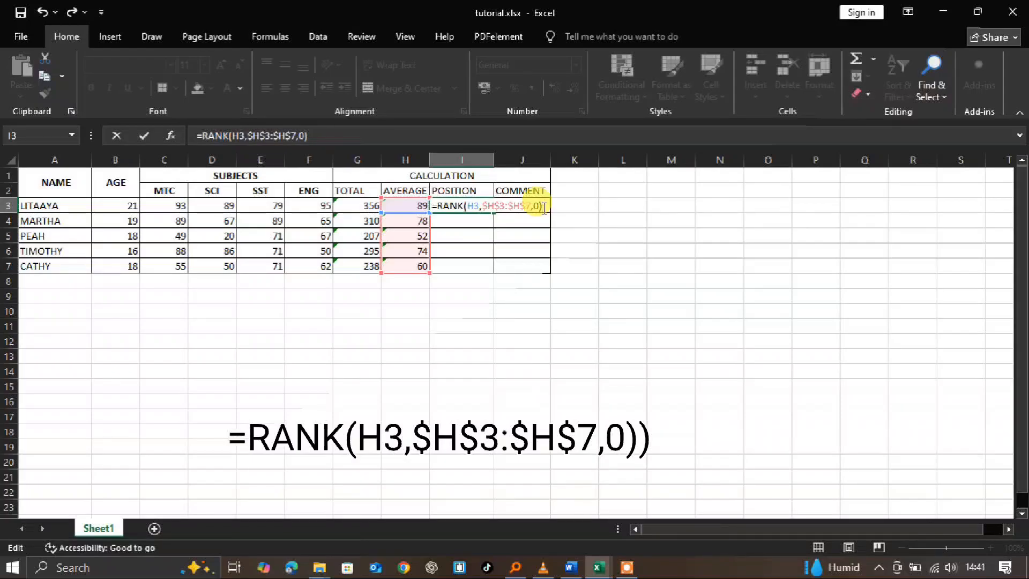
key(Return)
Step: Fill the rank formula from I3 down to I7 to give every student a position
click(472, 206)
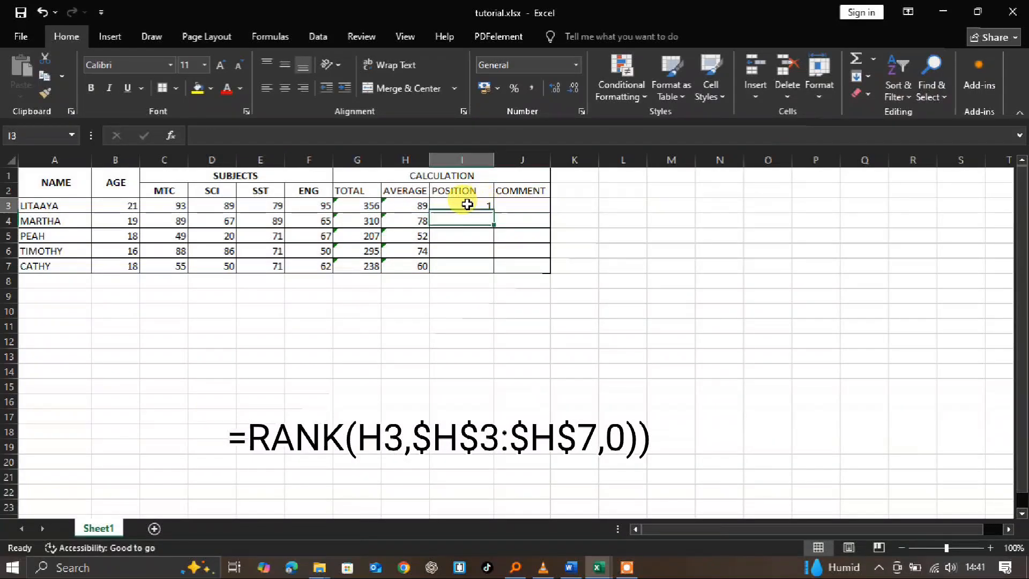
drag(493, 213, 496, 271)
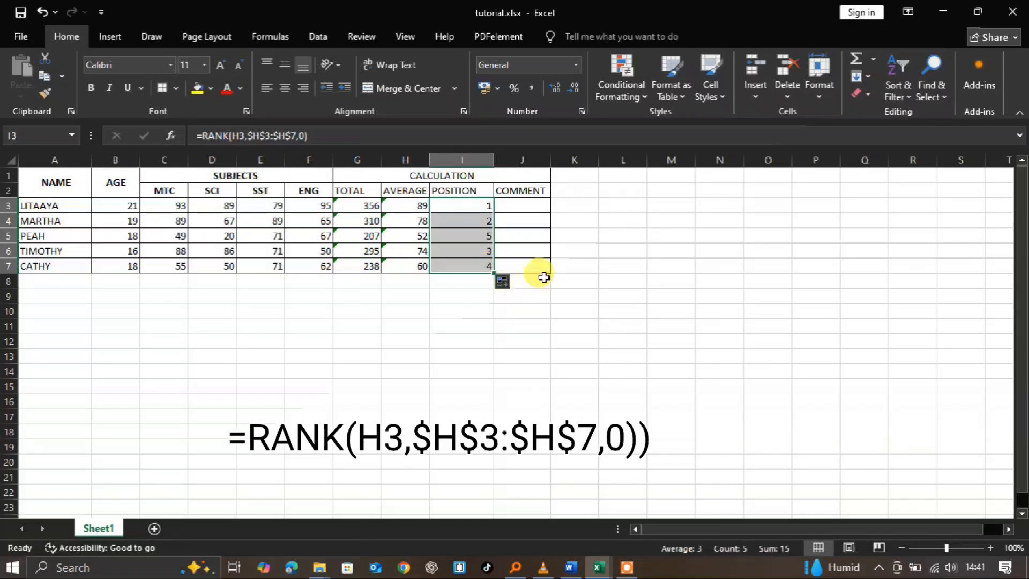
click(511, 295)
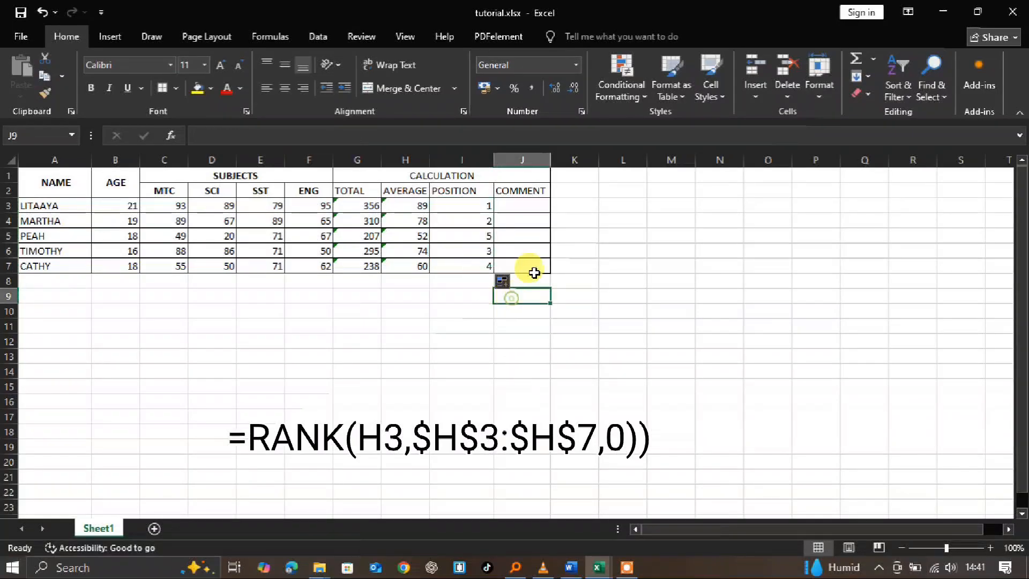
click(528, 205)
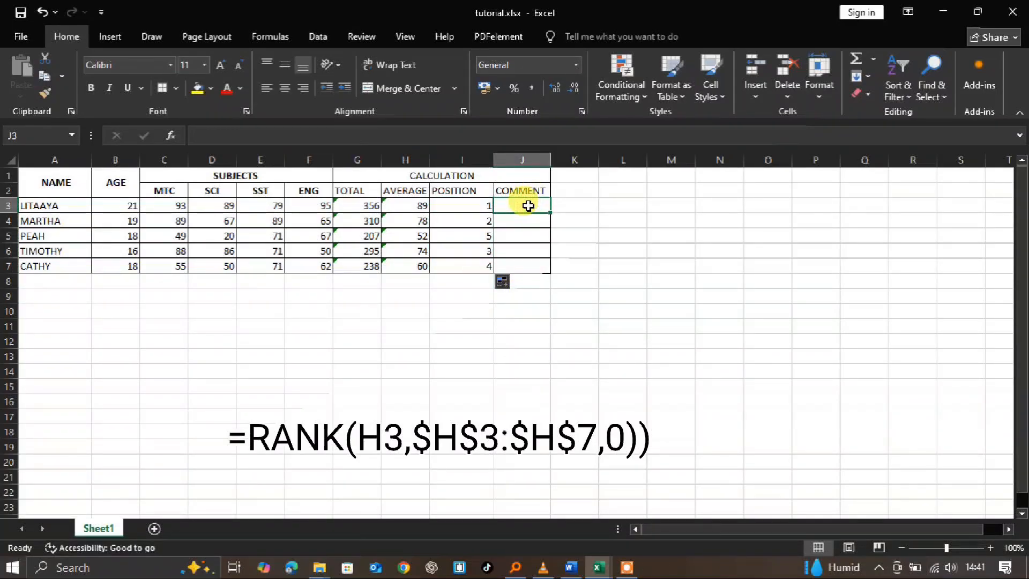
text(=)
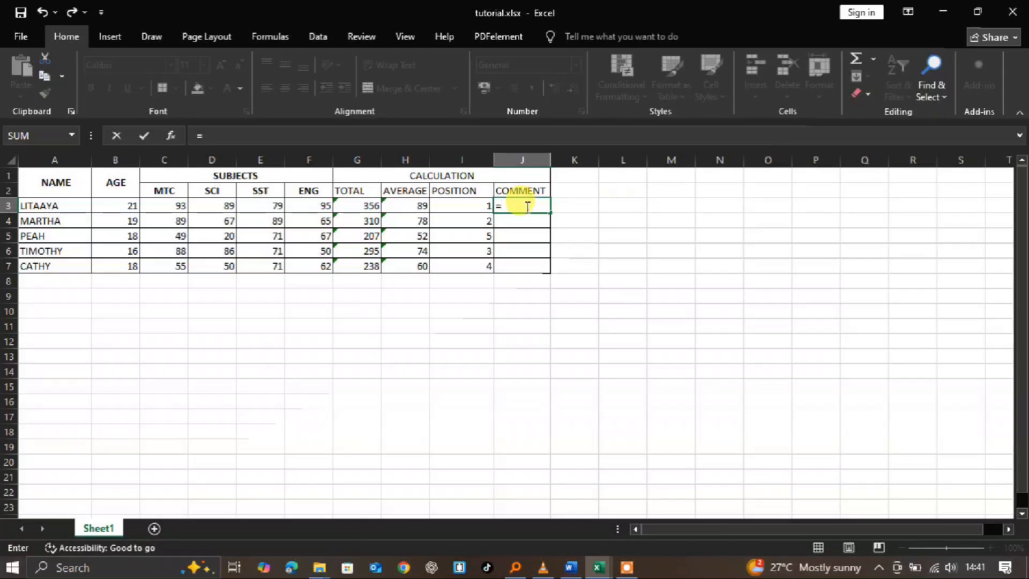
click(364, 308)
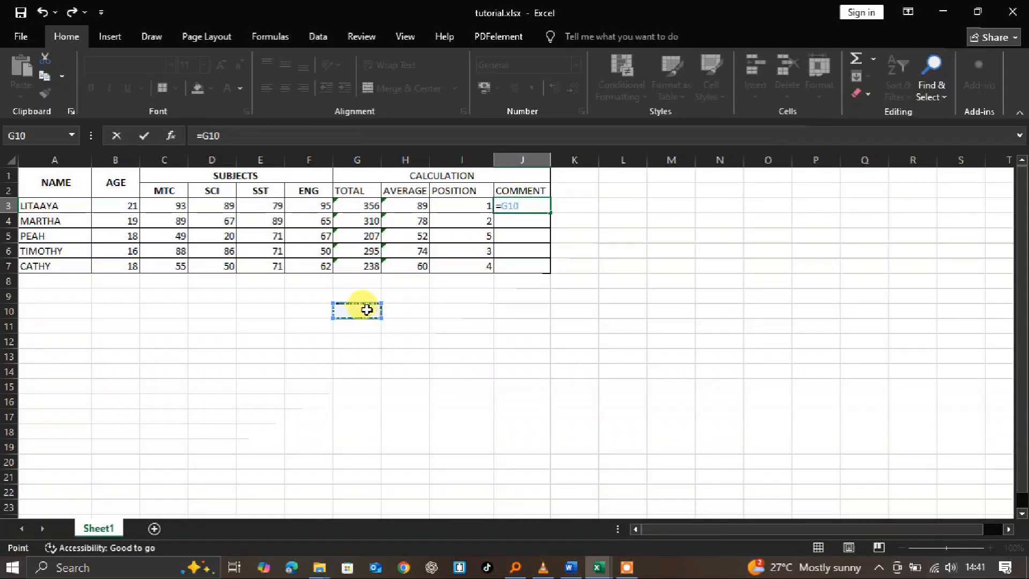
key(Escape)
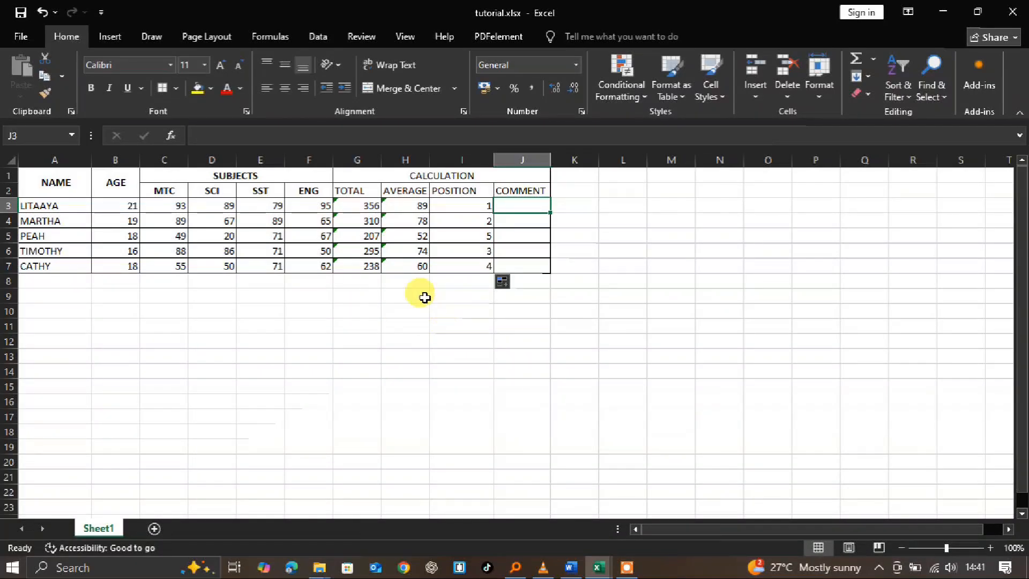
Step: Merge and center H9:I9 and build a bordered table there titled PASS MARK, with AVERAGE in H10 and 65 in I10
drag(410, 294, 471, 297)
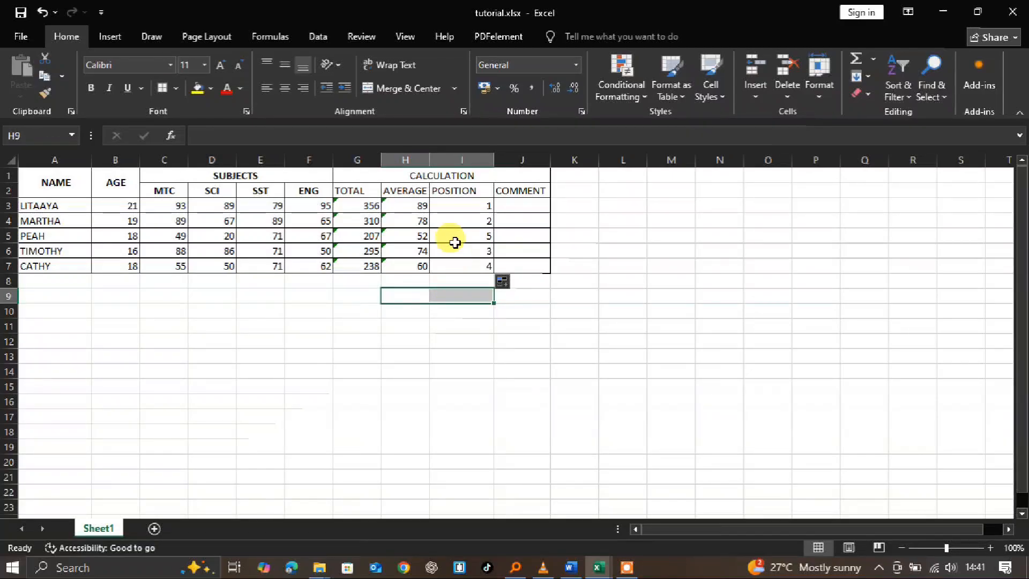
click(406, 88)
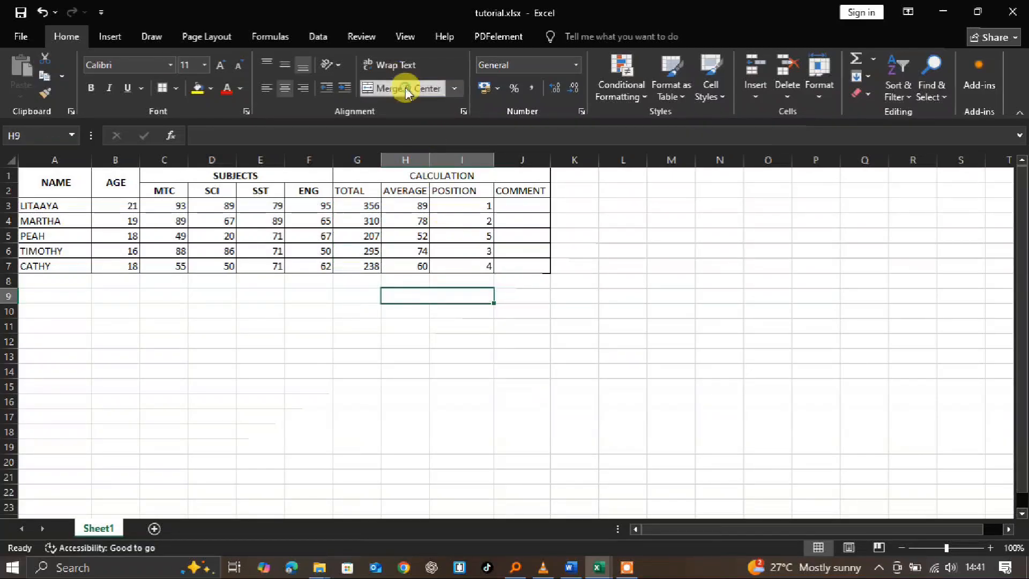
double_click(428, 294)
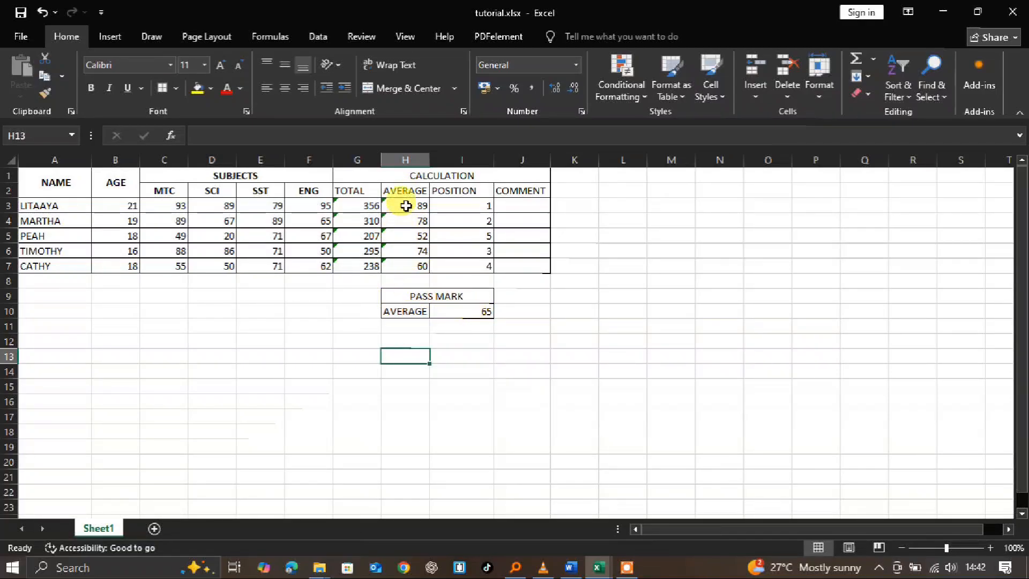
Step: Enter an IF formula in J3 that tests H3>=65, with PASSED as the true result and FAILED as the false result
double_click(511, 207)
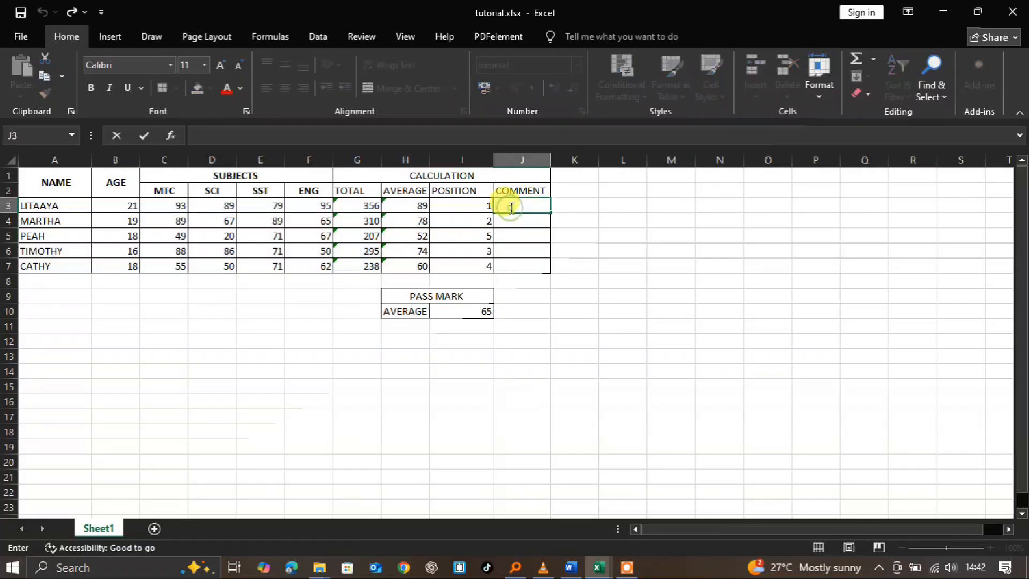
text(=)
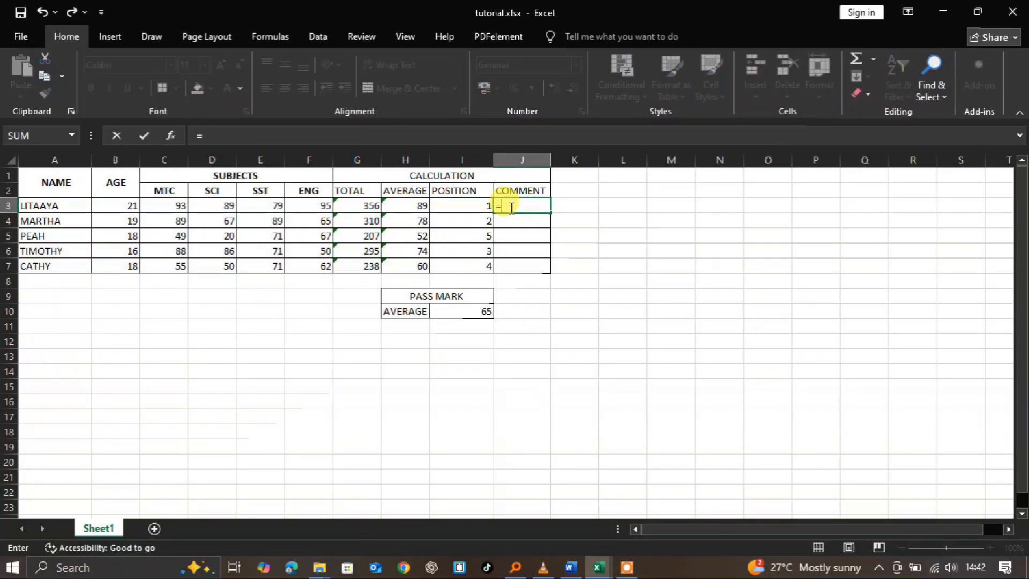
text(IF)
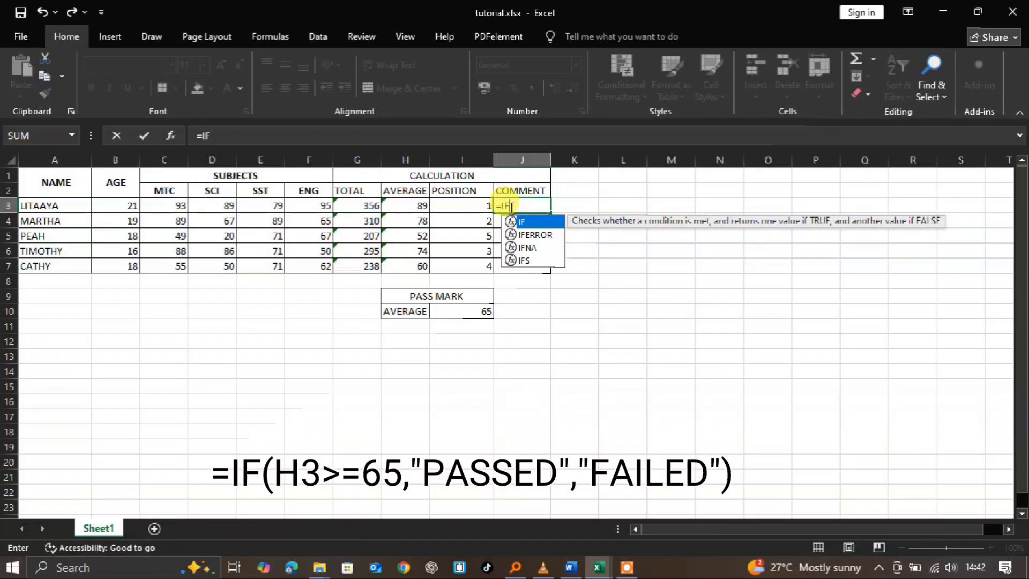
text(()
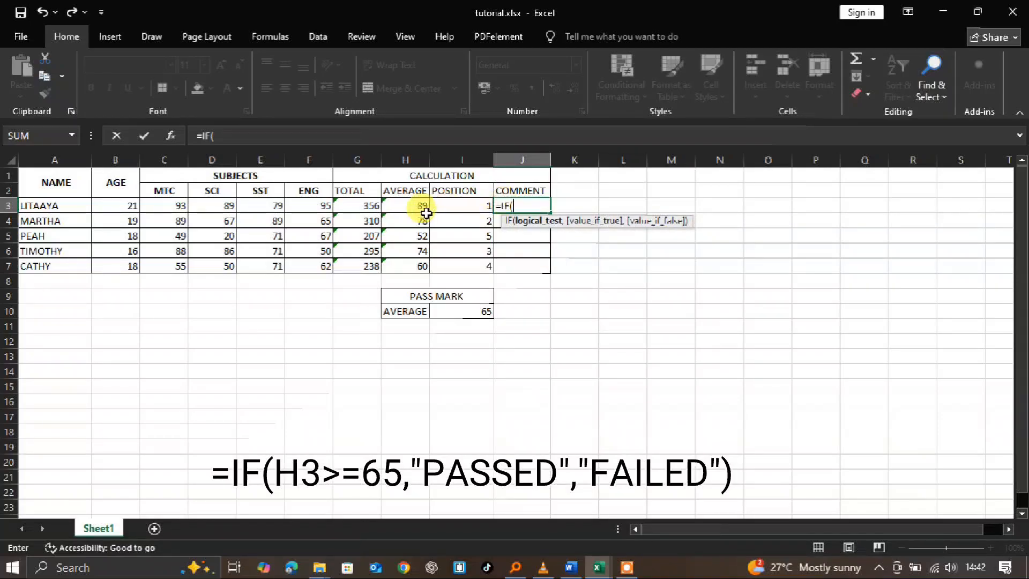
click(407, 208)
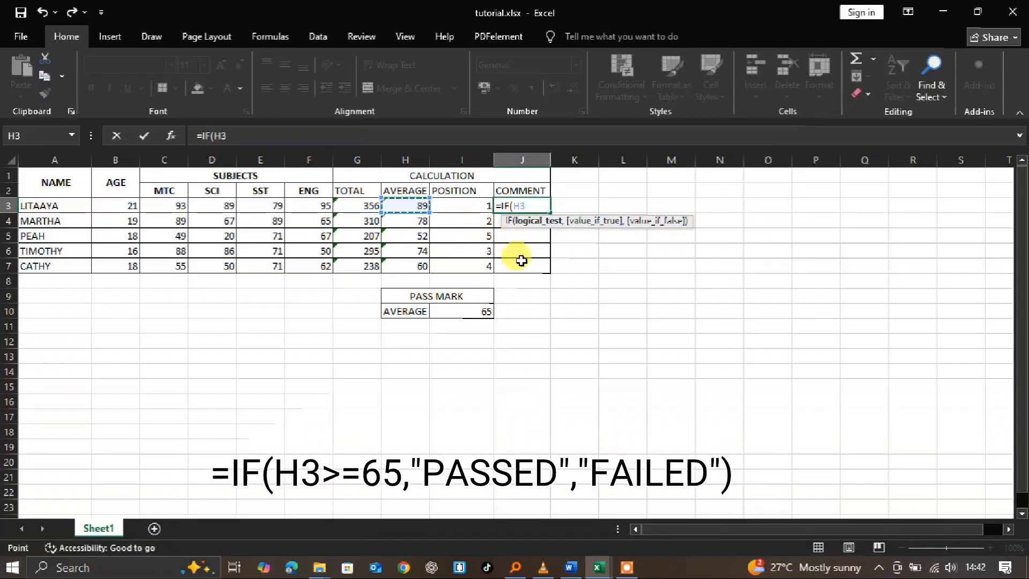
text(>=)
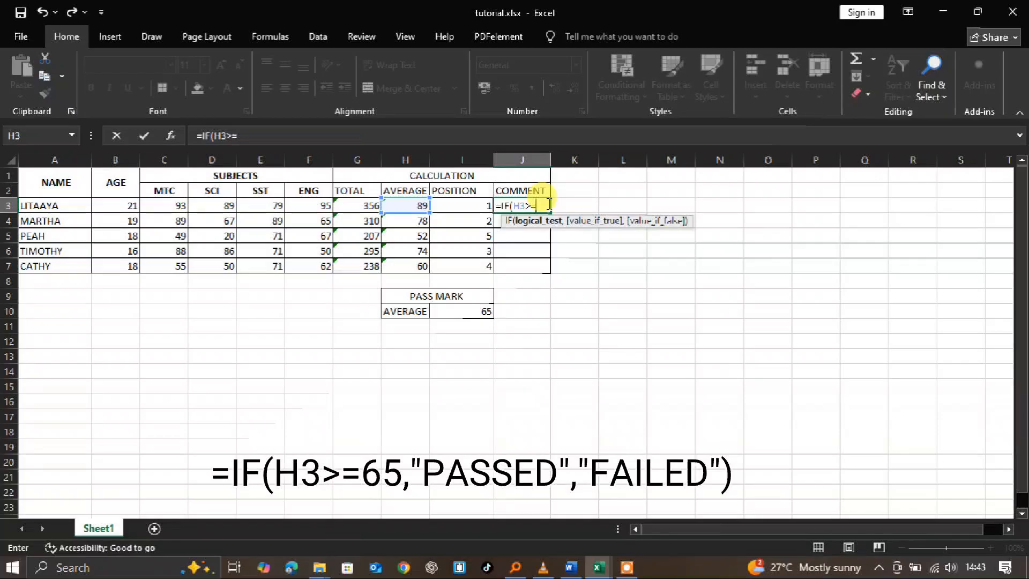
text(65,"PA)
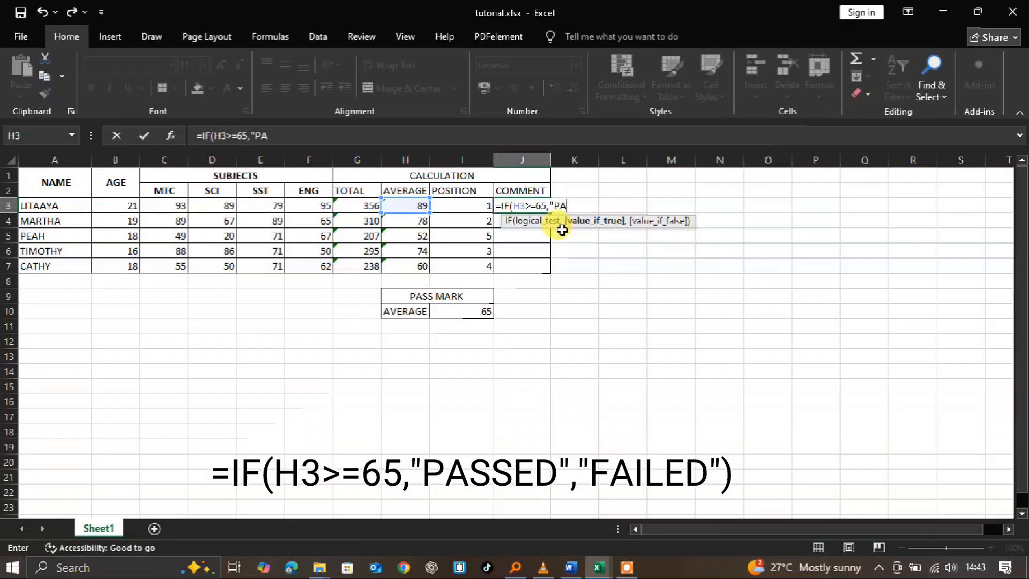
text(SSED",)
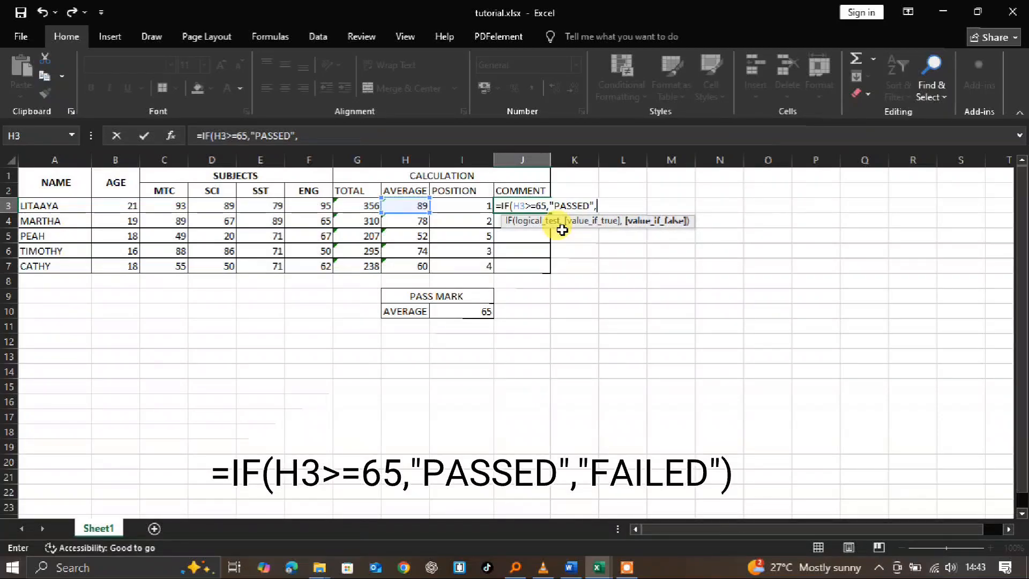
text(FAILED")
key(Return)
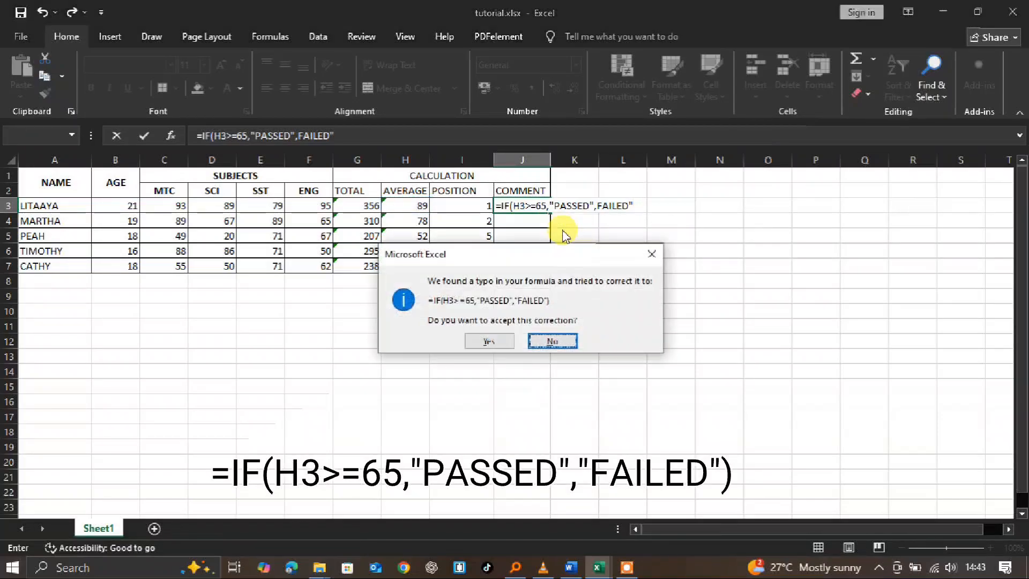
Step: Decline the suggested correction and fix the quotation mark and closing bracket so J3 reads =IF(H3>=65,"PASSED","FAILED")
click(651, 256)
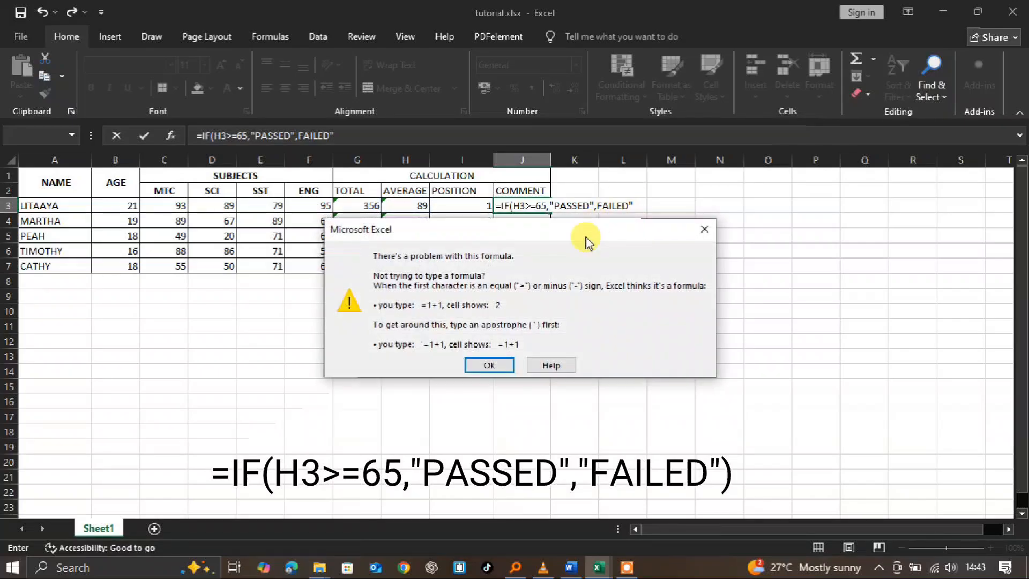
click(489, 364)
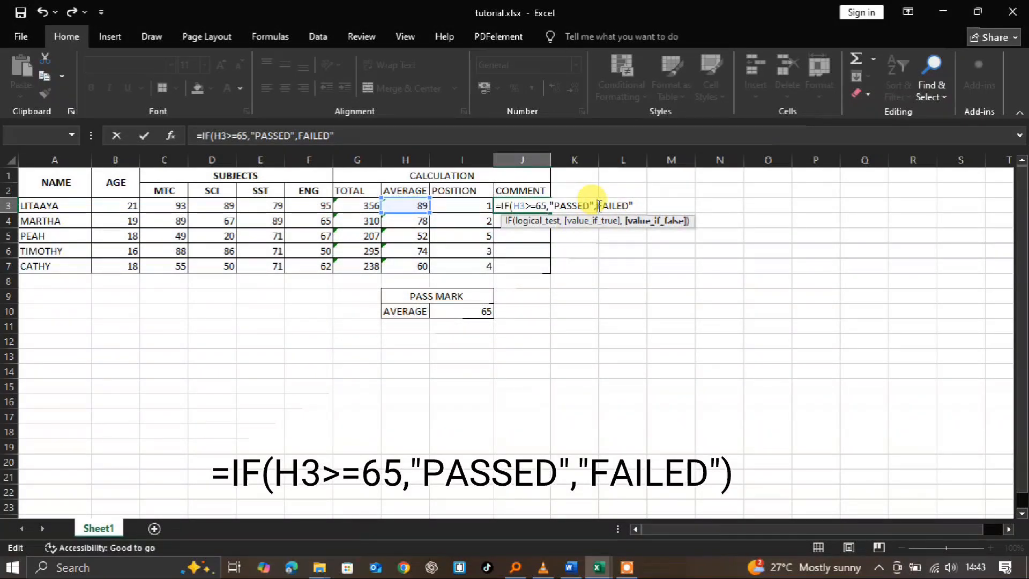
click(599, 206)
text(")
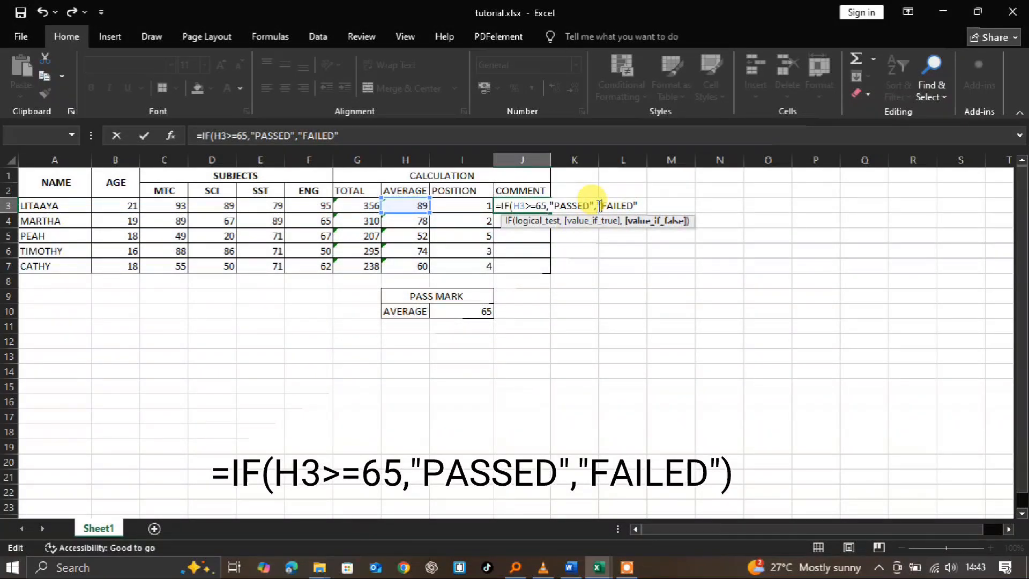
click(641, 208)
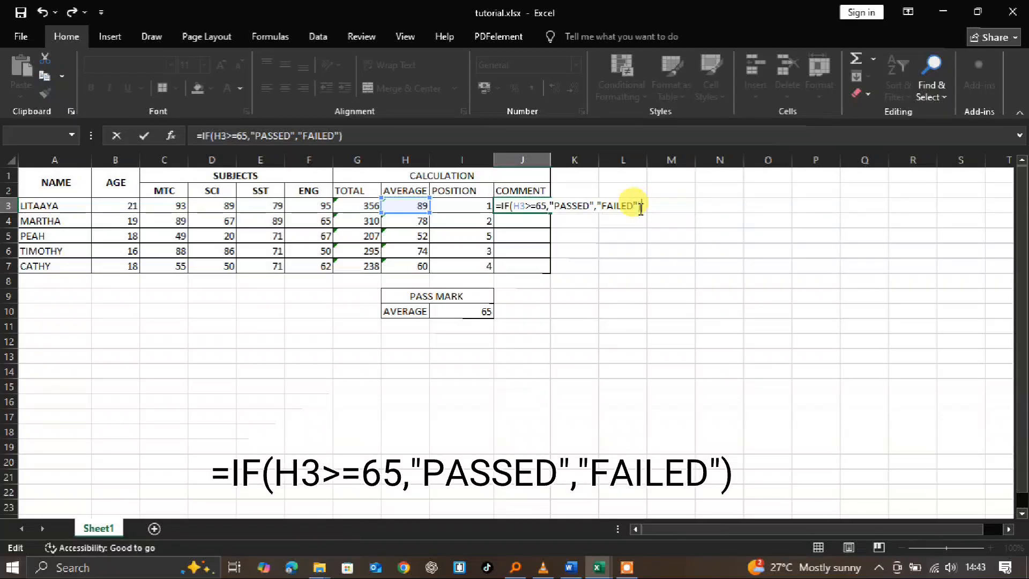
key(Return)
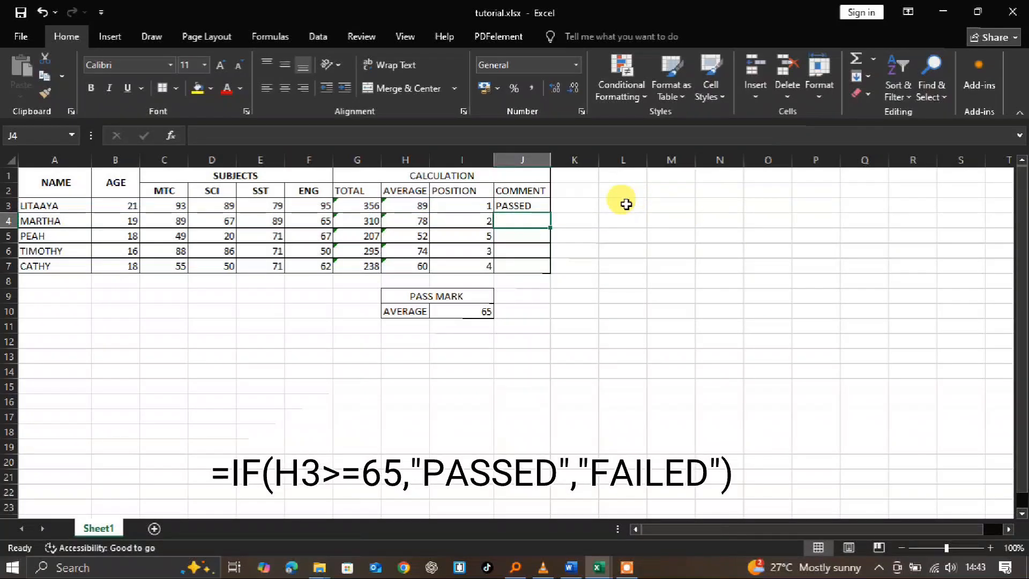
Step: Fill the IF formula from J3 down to J7 to give every student a pass/fail comment
click(526, 205)
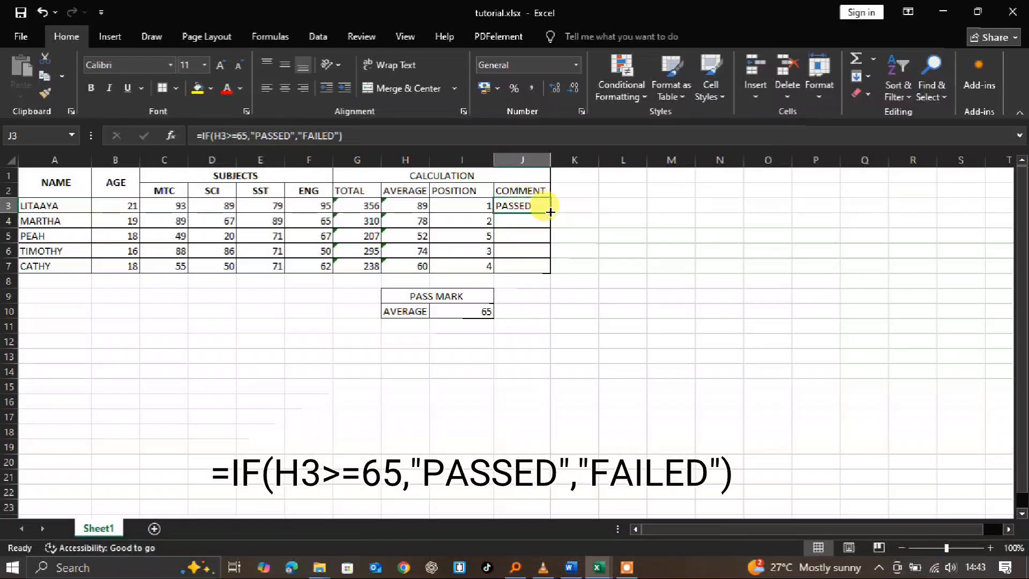
drag(550, 213, 550, 270)
click(578, 237)
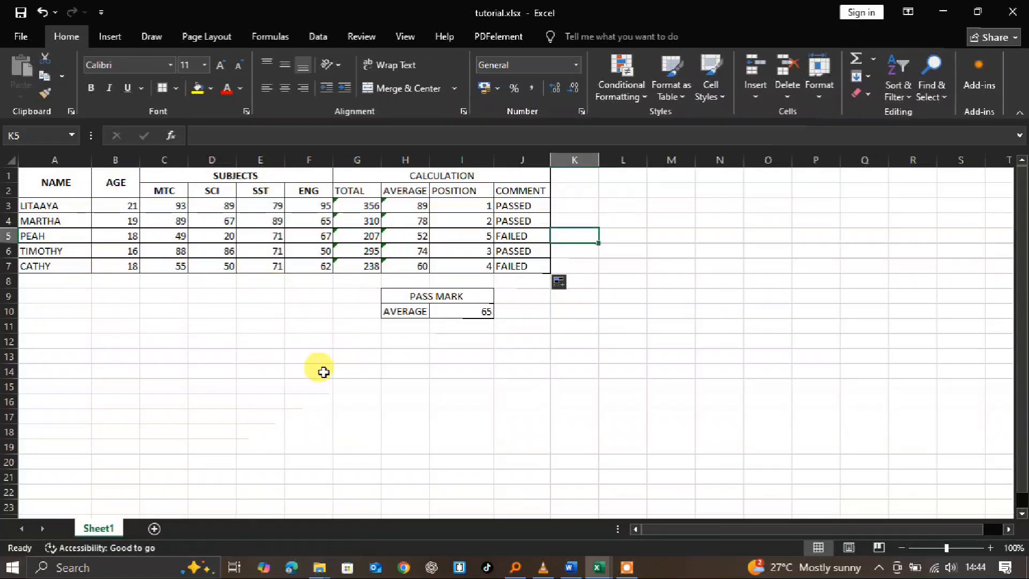
click(276, 385)
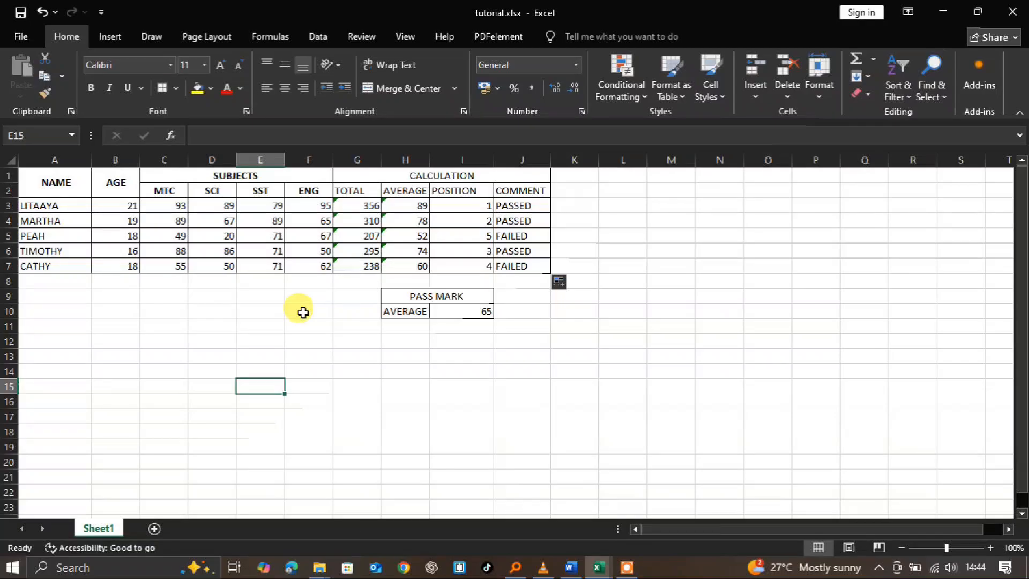